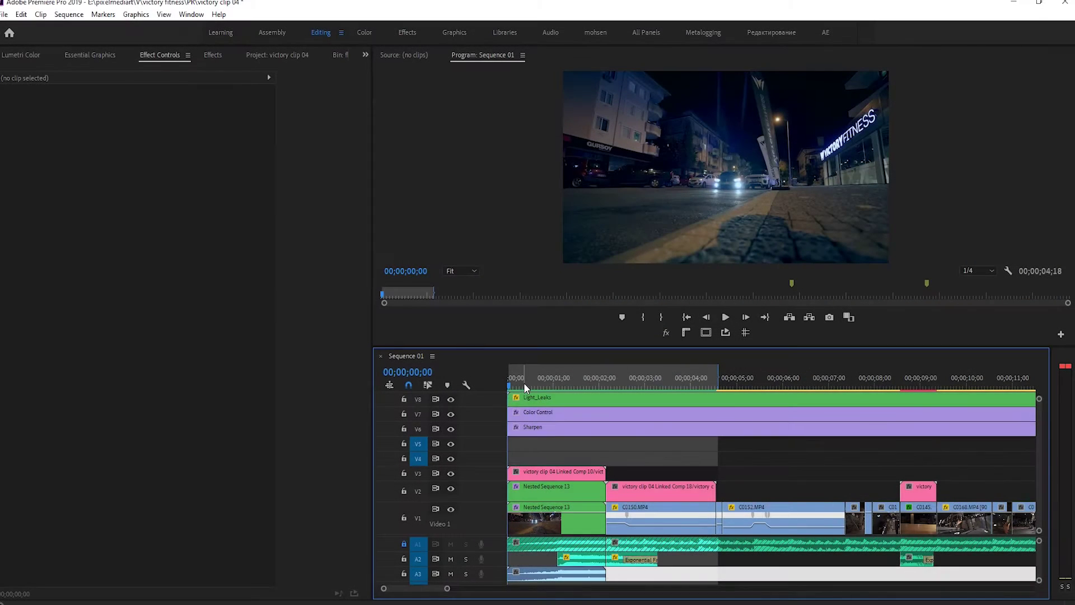
- Preview the sequence and copy the Nested Sequence 13 clip from V1 onto track V4
{"action": "key", "text": "space"}
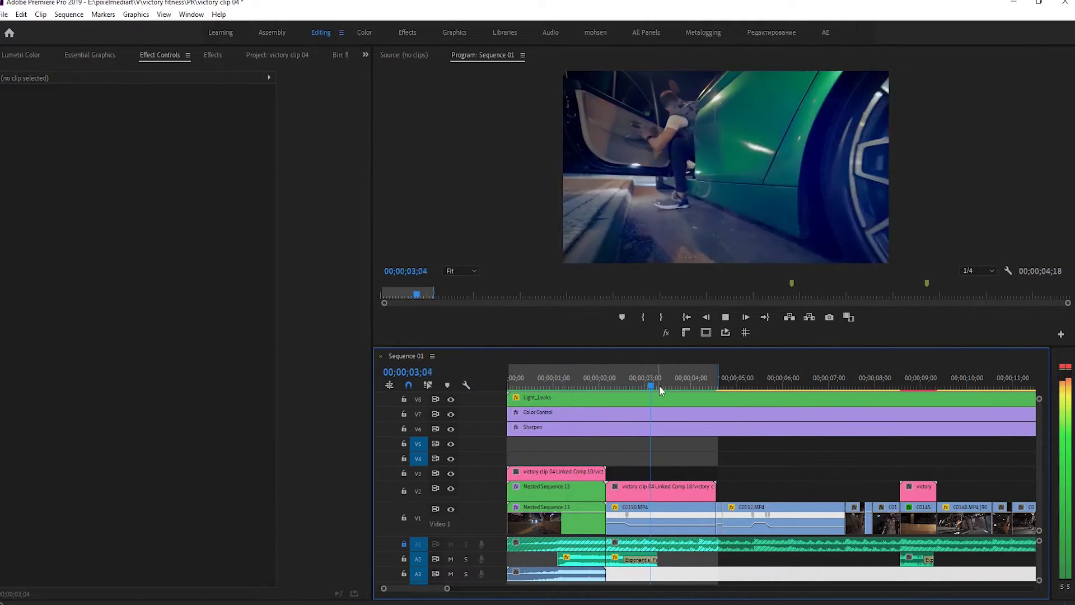
{"action": "key", "text": "space"}
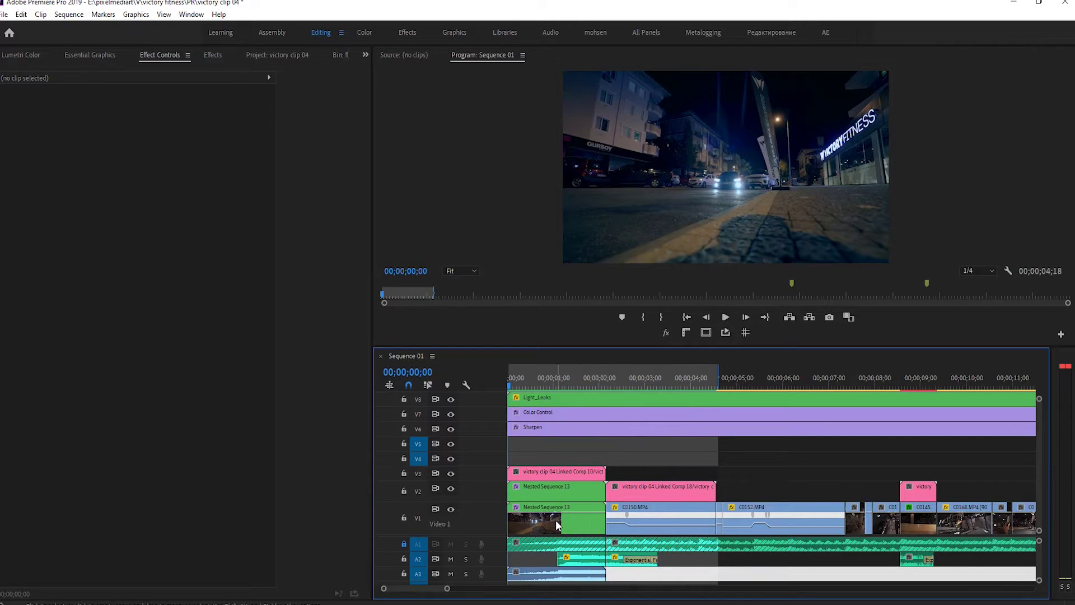
{"action": "left_click_drag", "start_coordinate": [549, 524], "coordinate": [551, 462]}
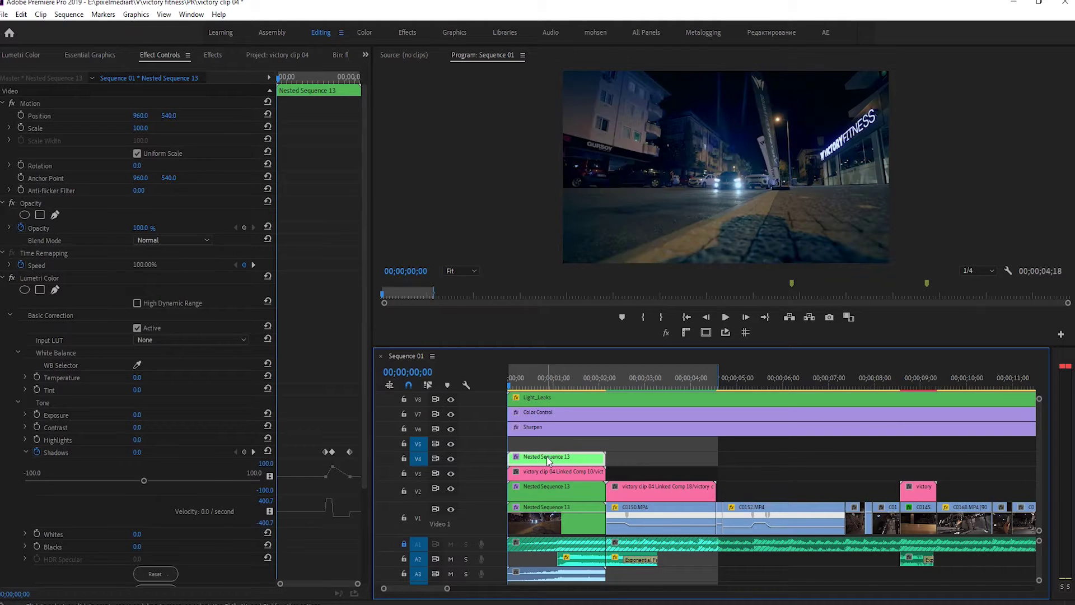
{"action": "key", "text": "space"}
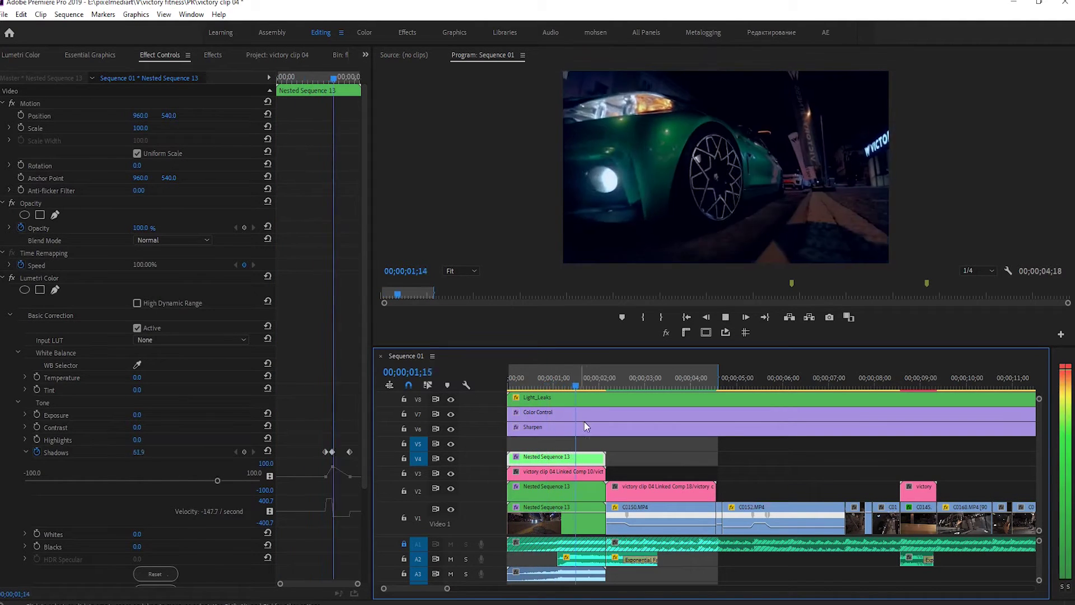
- Replace the V4 clip with a linked After Effects composition
{"action": "left_click_drag", "start_coordinate": [596, 378], "coordinate": [522, 389]}
{"action": "right_click", "coordinate": [548, 459]}
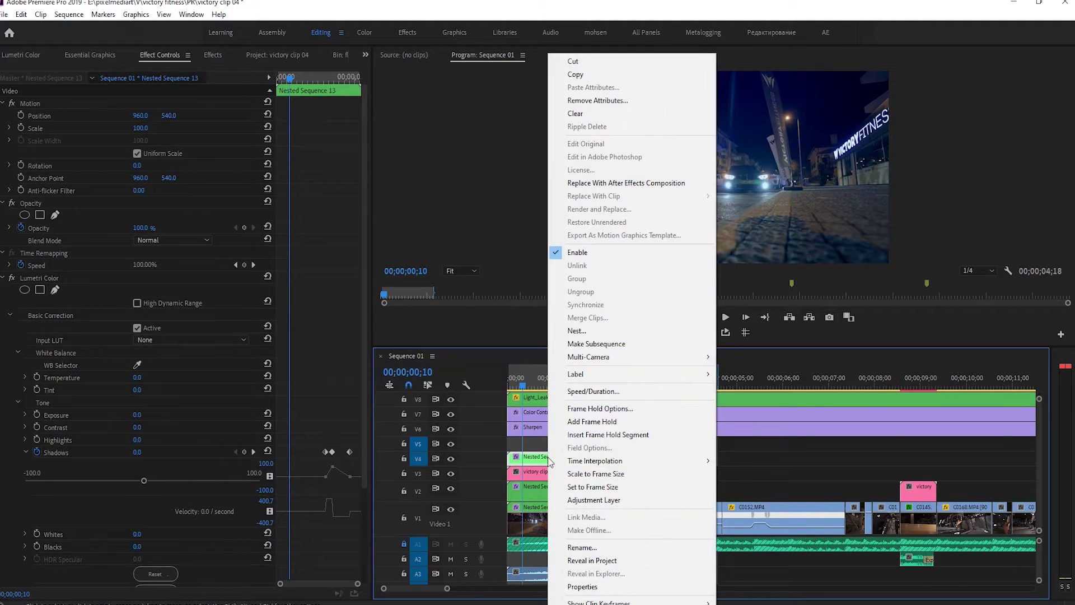
{"action": "left_click", "coordinate": [643, 184]}
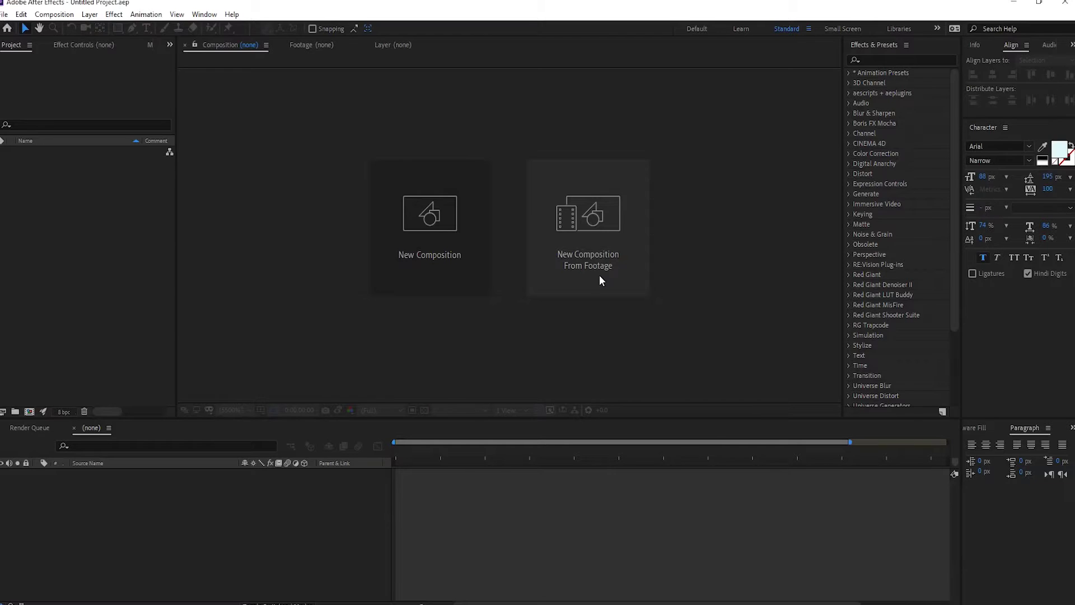
- Create an 'after tutorial' folder on New Volume (F:) in the Save As dialog and open it
{"action": "left_click_drag", "start_coordinate": [329, 39], "coordinate": [559, 104]}
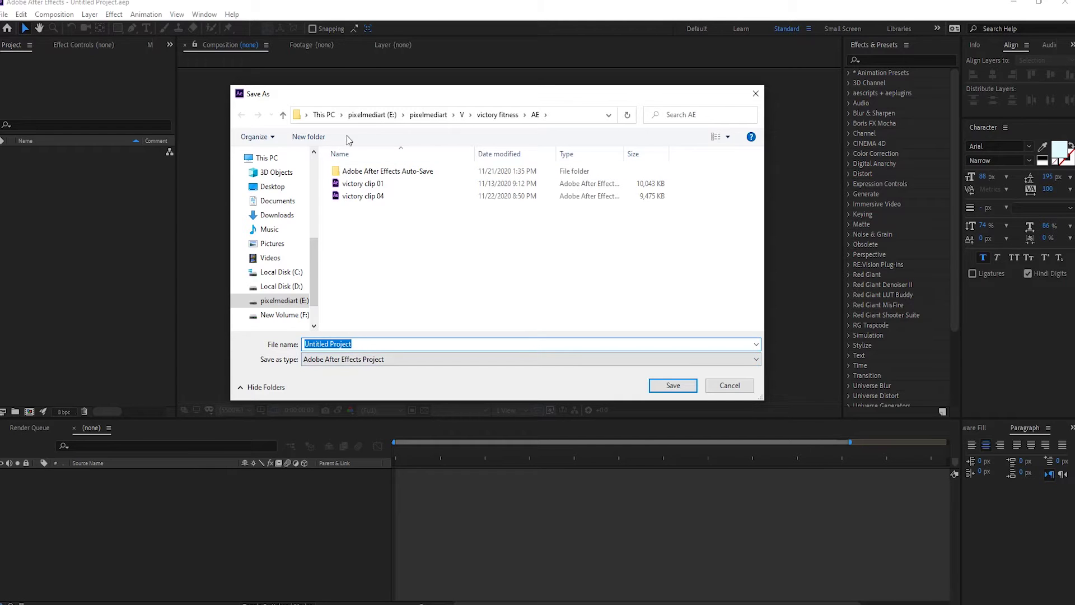
{"action": "left_click", "coordinate": [330, 119]}
{"action": "scroll", "coordinate": [549, 269], "scroll_direction": "down", "scroll_amount": 3}
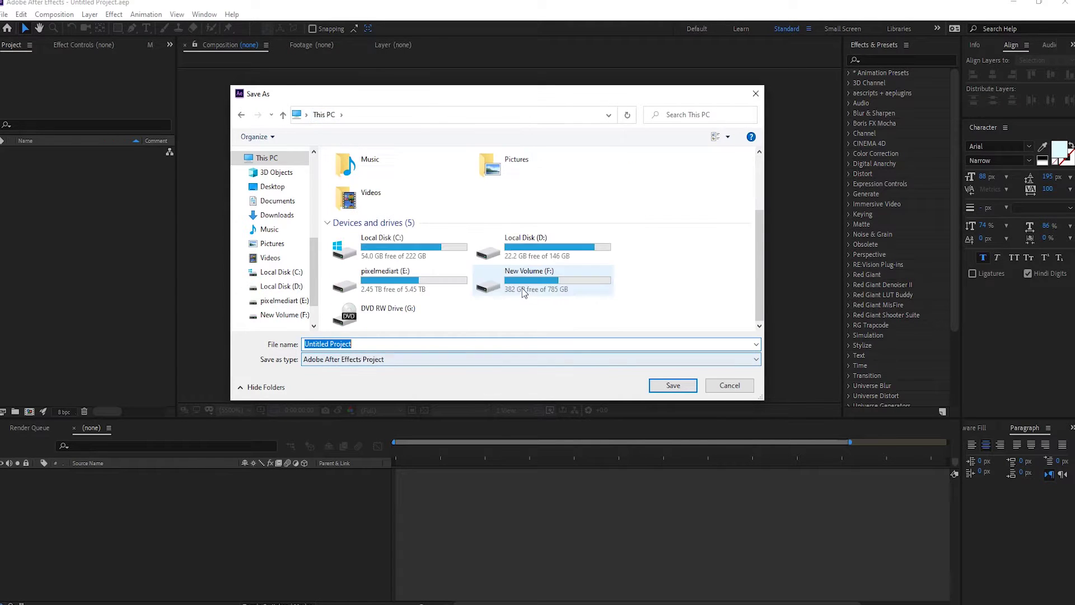
{"action": "double_click", "coordinate": [565, 289]}
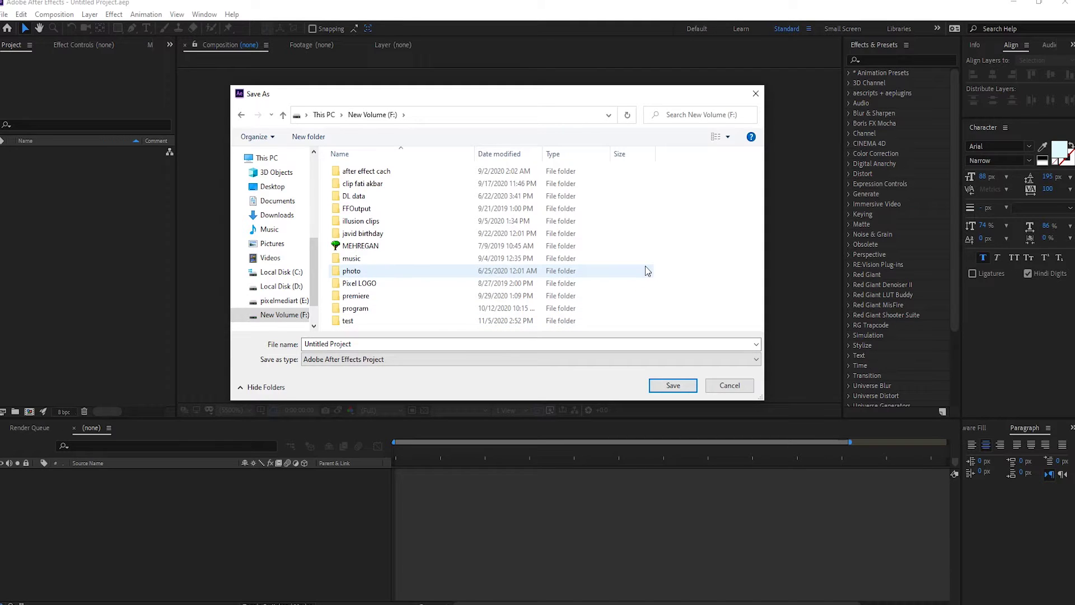
{"action": "key", "text": "ctrl+shift+n"}
{"action": "type", "text": "after tw"}
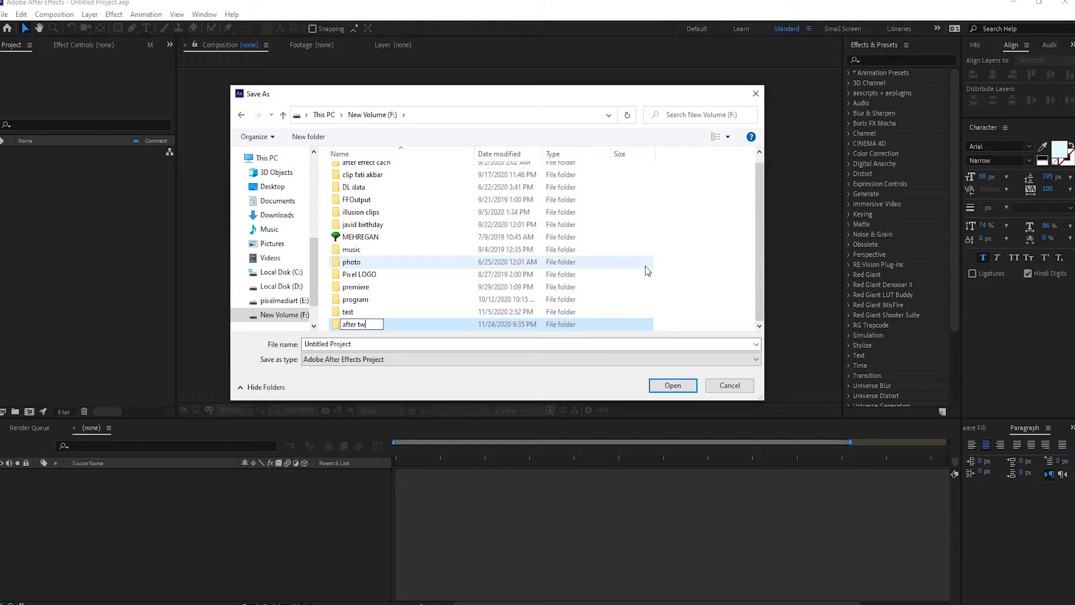
{"action": "type", "text": "r testuto"}
{"action": "key", "text": "Return"}
{"action": "key", "text": "Return"}
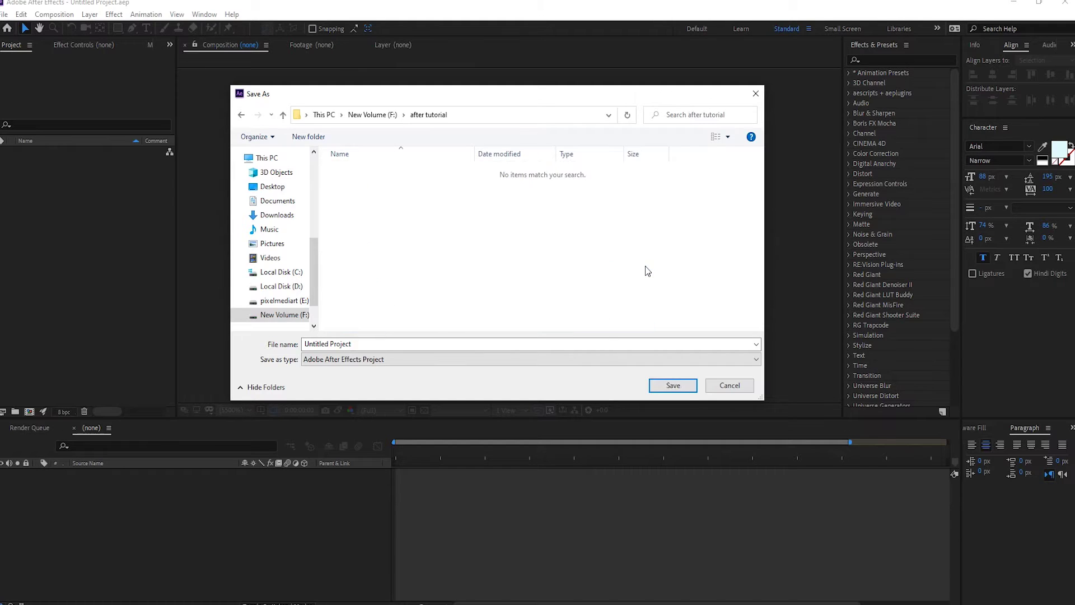
- Save the project there as tutorial.aep
{"action": "left_click", "coordinate": [364, 343]}
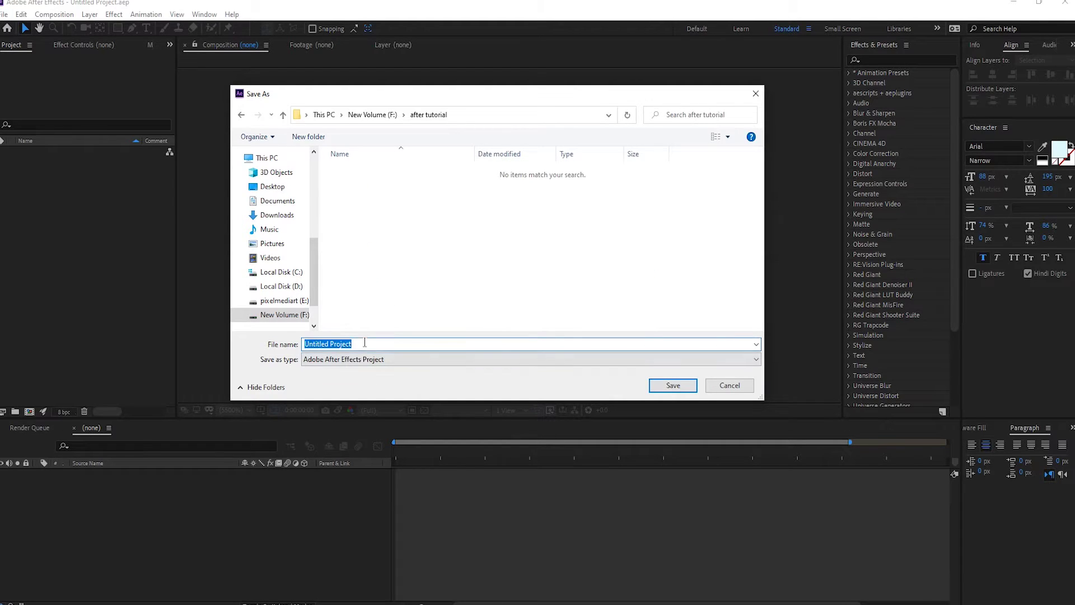
{"action": "type", "text": "tutorial"}
{"action": "key", "text": "Return"}
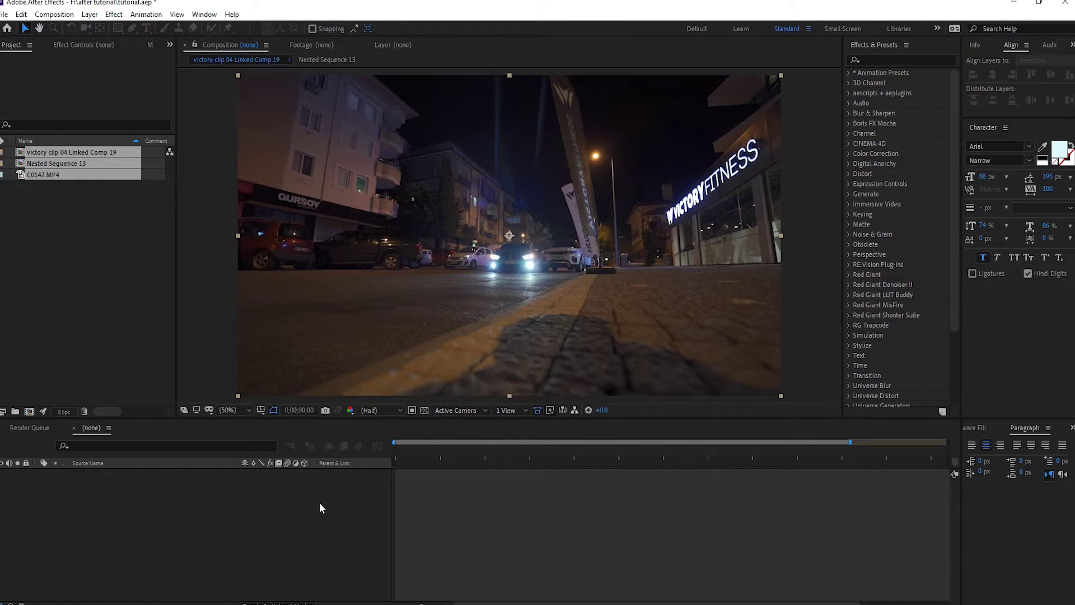
- Preview the comp and search 'saber' in Effects & Presets
{"action": "left_click_drag", "start_coordinate": [415, 451], "coordinate": [394, 465]}
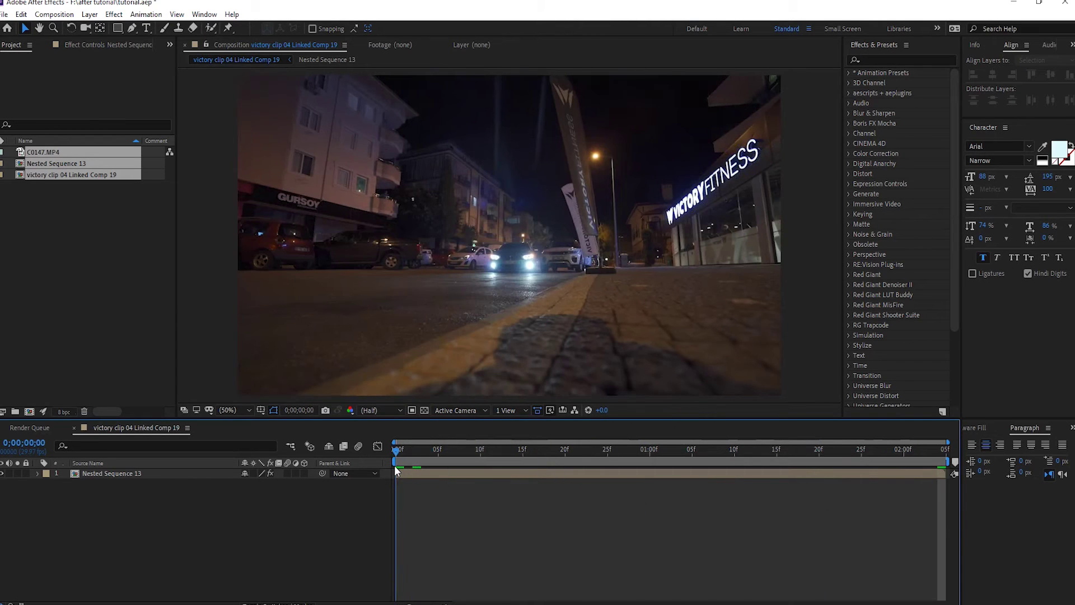
{"action": "left_click", "coordinate": [441, 476]}
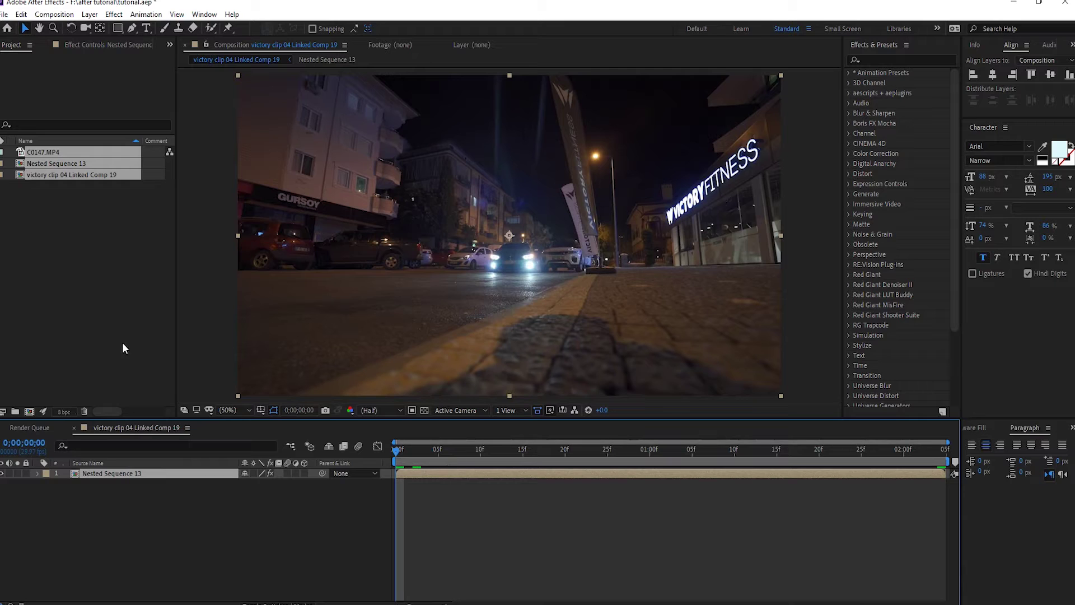
{"action": "left_click", "coordinate": [888, 59]}
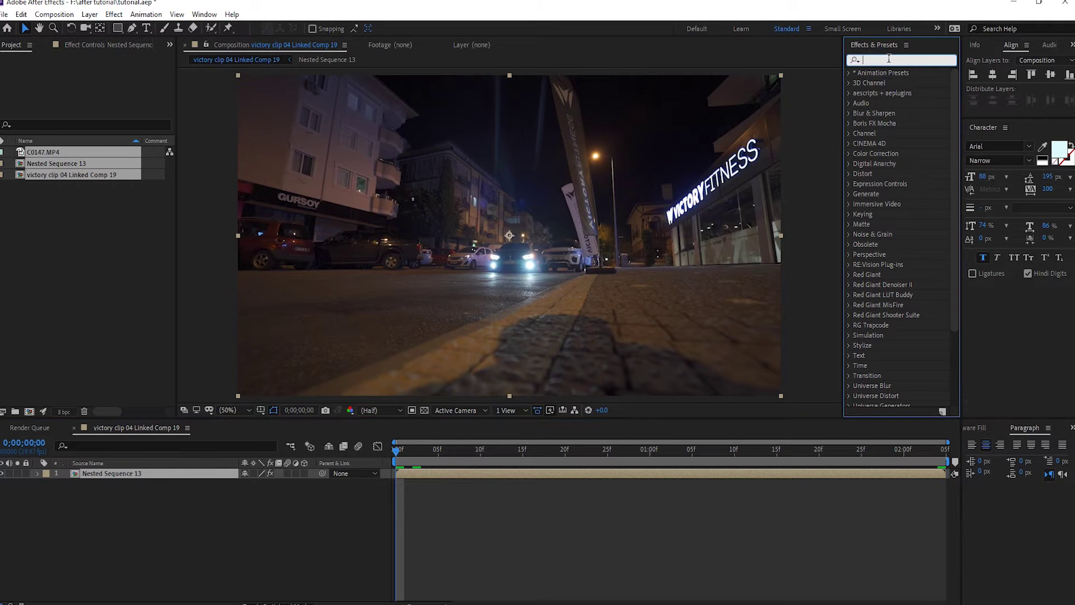
{"action": "type", "text": "sa"}
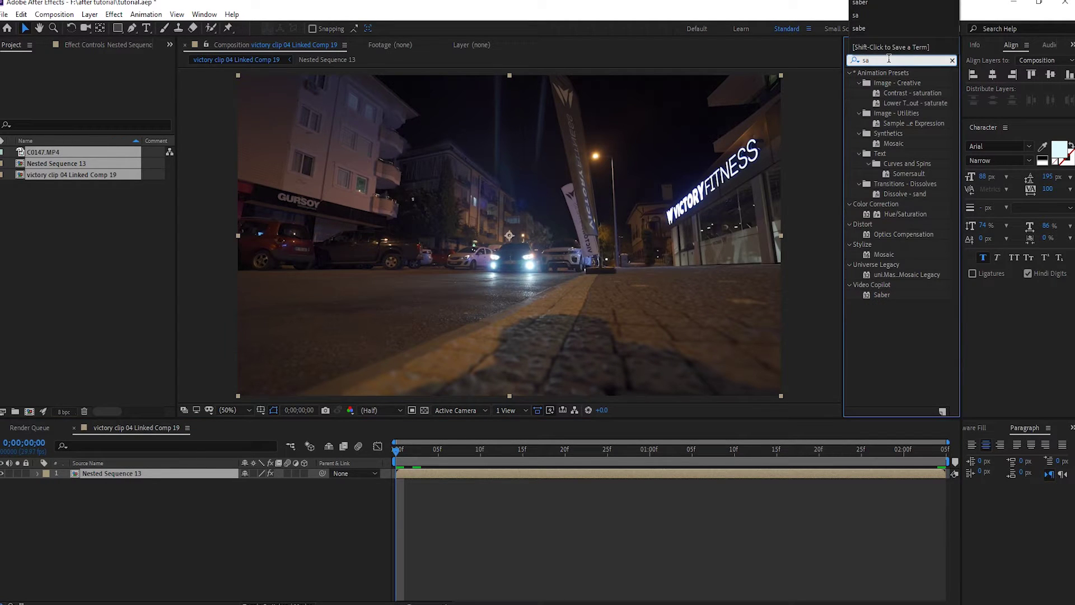
{"action": "type", "text": "ber"}
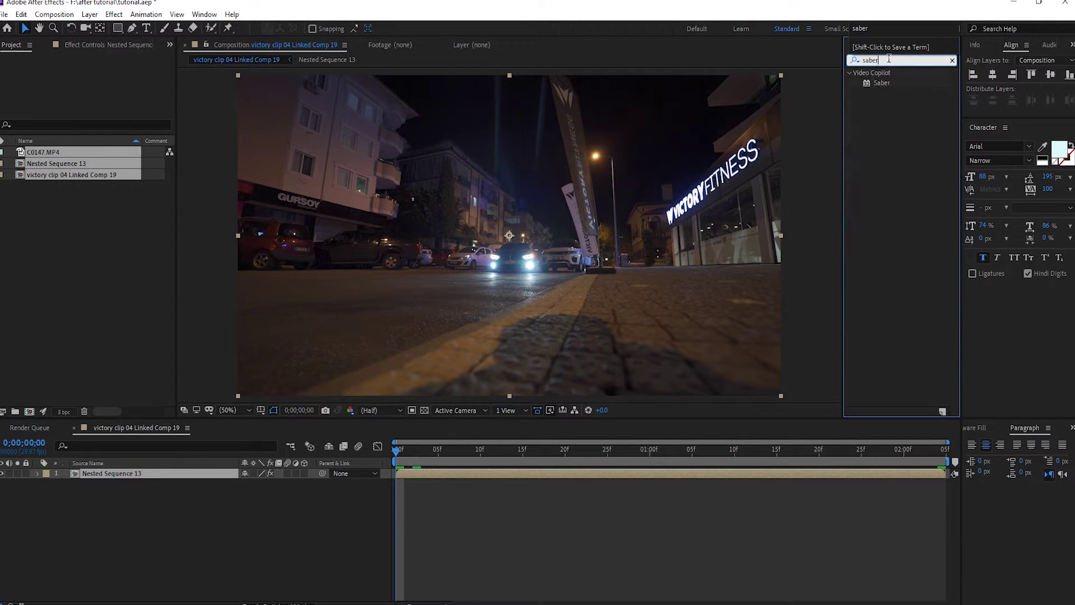
{"action": "left_click", "coordinate": [892, 118]}
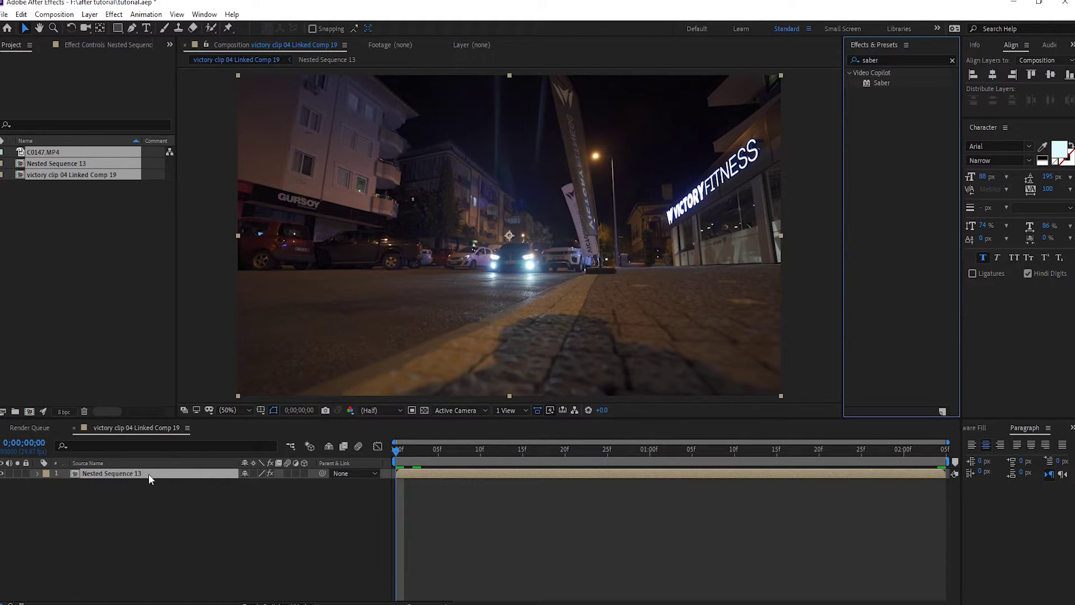
- Duplicate the Nested Sequence 13 layer with Ctrl+D
{"action": "right_click", "coordinate": [179, 541]}
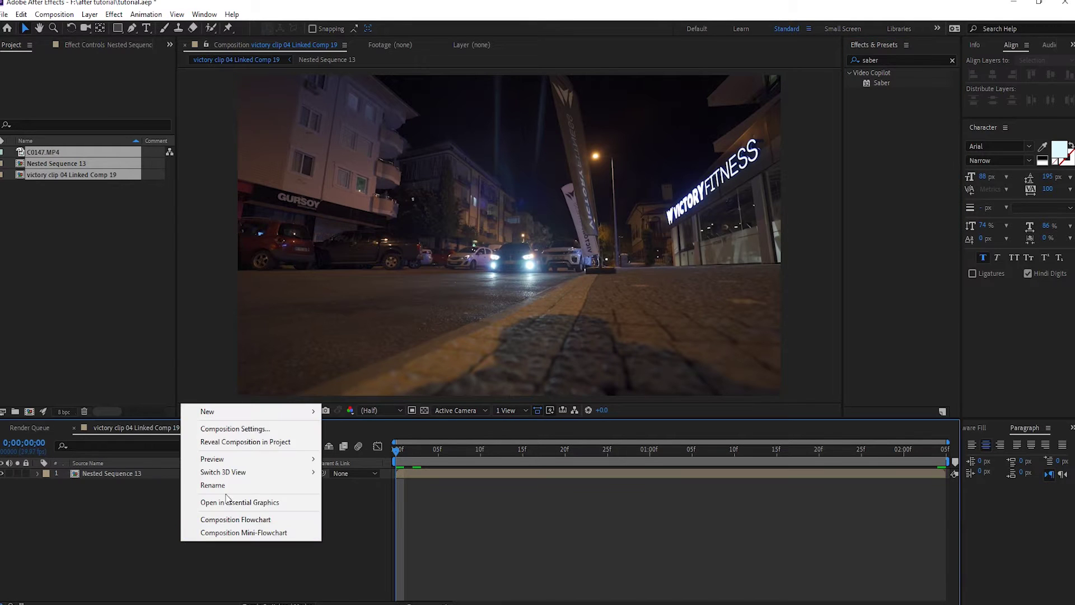
{"action": "left_click", "coordinate": [161, 563]}
{"action": "right_click", "coordinate": [211, 549]}
{"action": "left_click", "coordinate": [140, 509]}
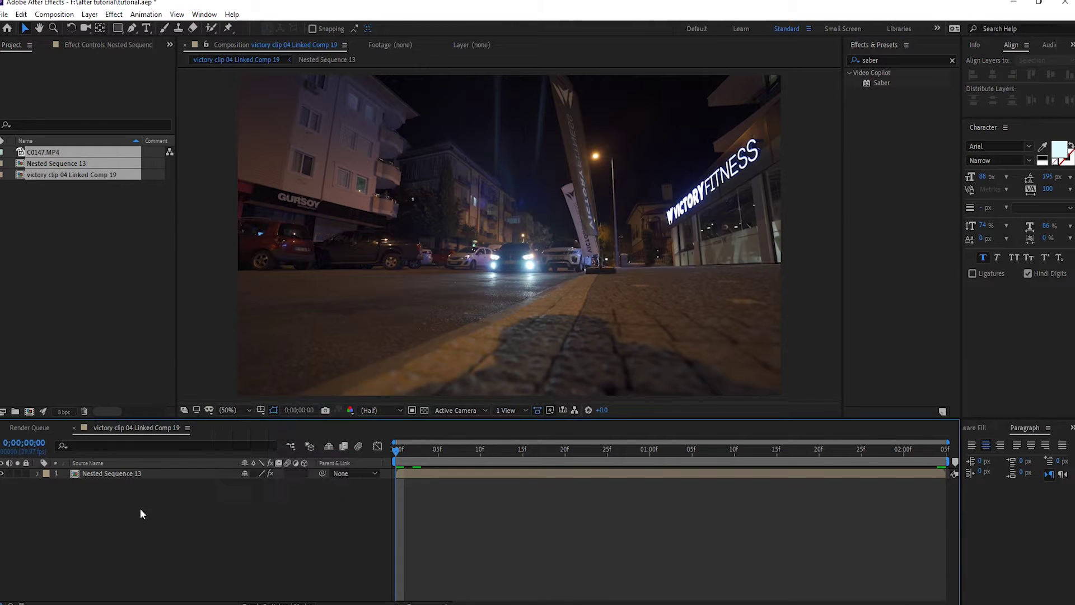
{"action": "left_click", "coordinate": [137, 477]}
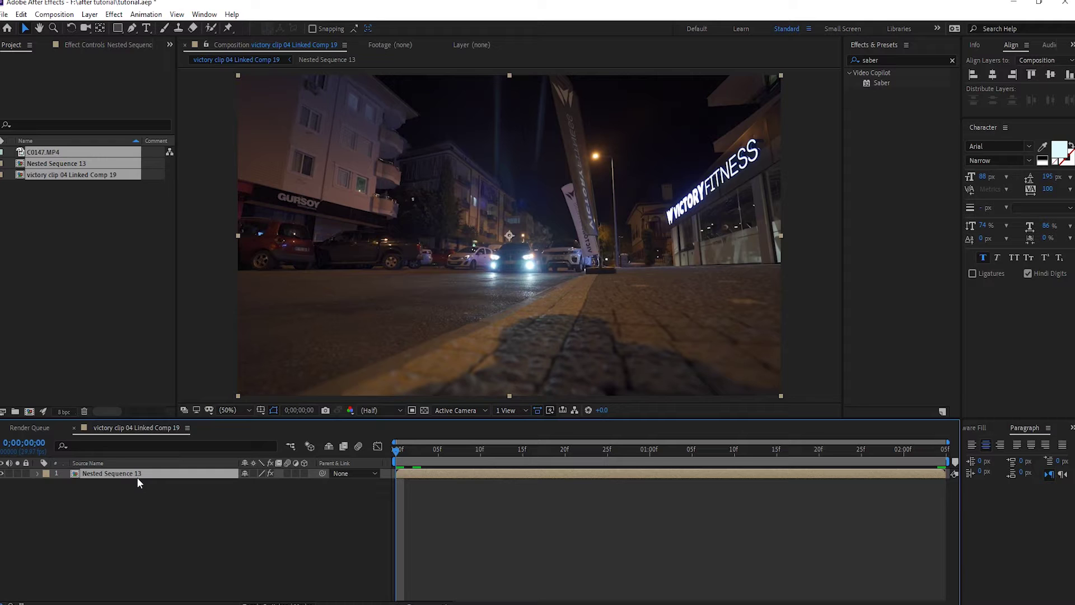
{"action": "key", "text": "ctrl+d"}
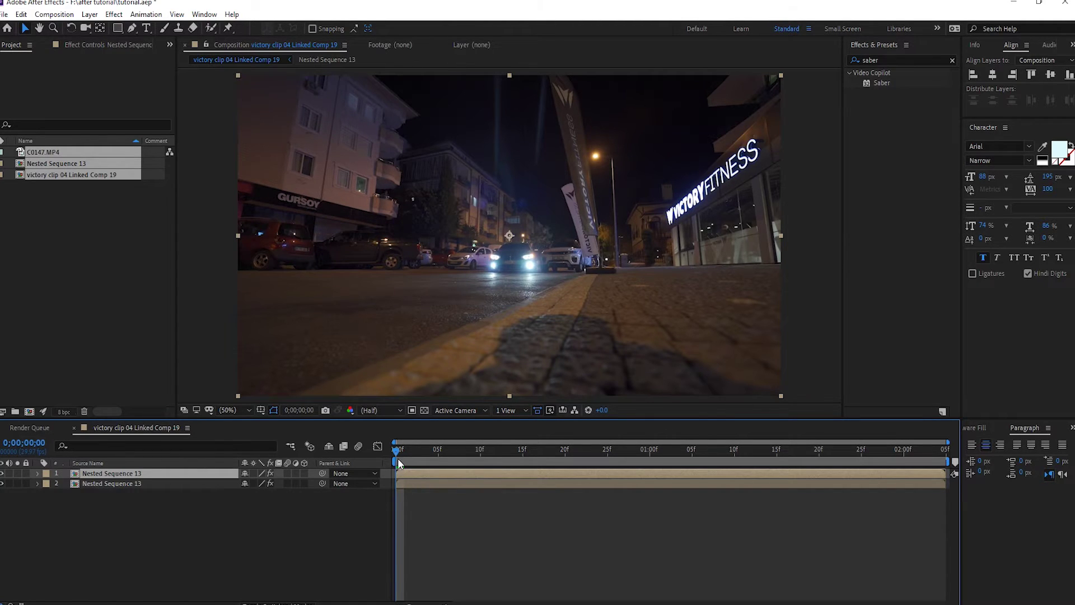
- Move the playhead to 0;00;01;08 and select the top Nested Sequence 13 layer
{"action": "left_click_drag", "start_coordinate": [398, 458], "coordinate": [716, 431]}
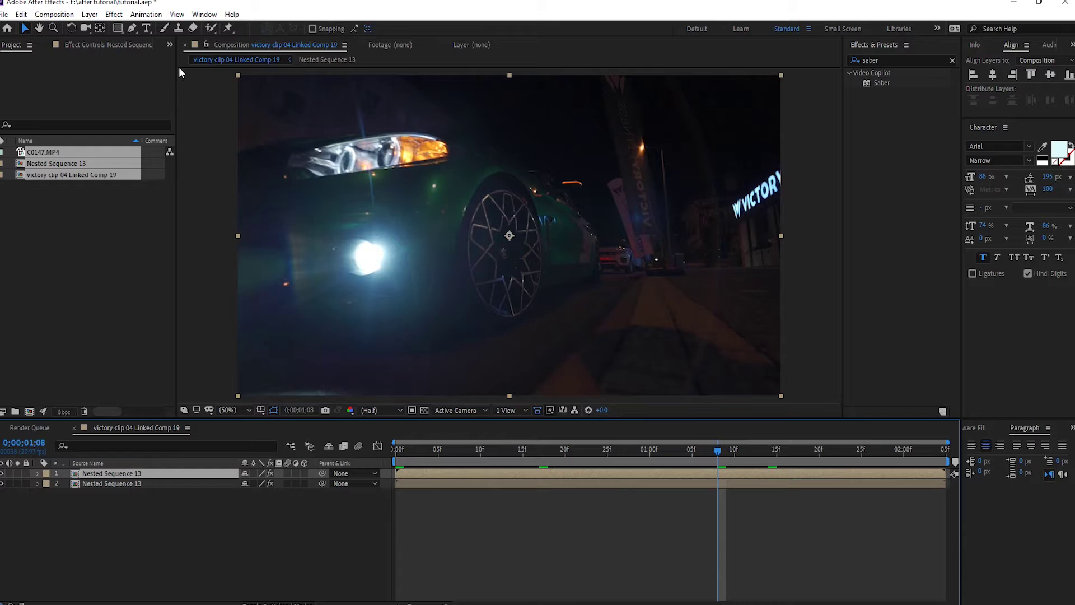
{"action": "left_click", "coordinate": [154, 510]}
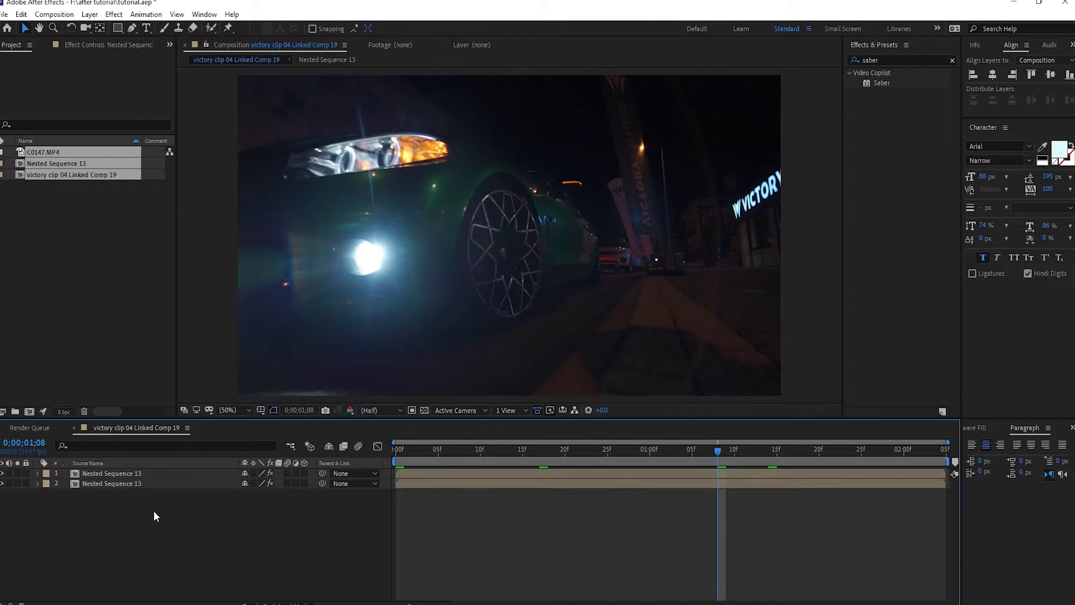
{"action": "left_click", "coordinate": [136, 474]}
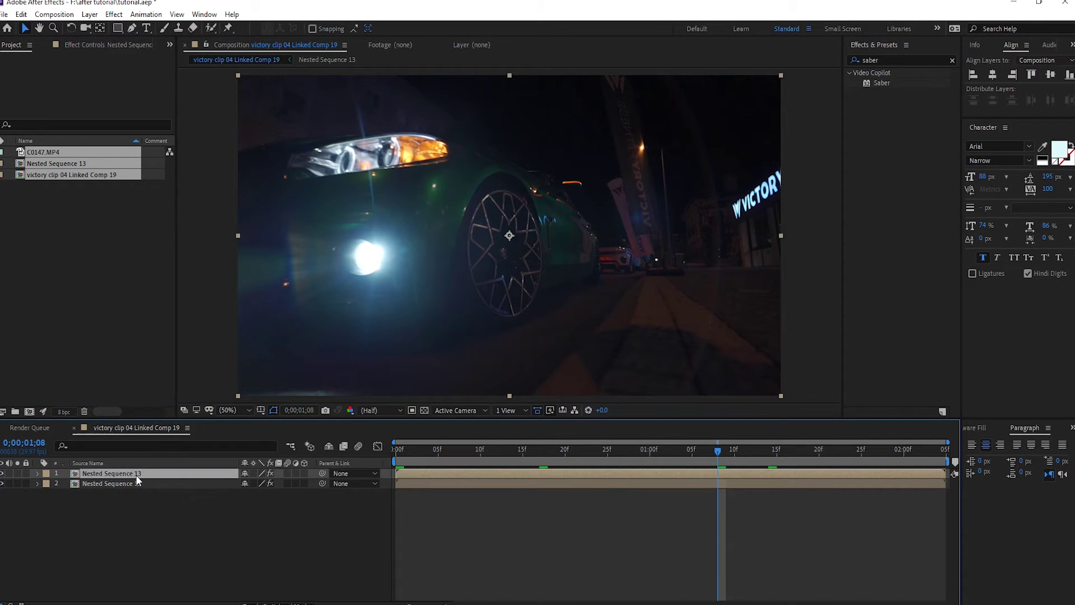
{"action": "left_click", "coordinate": [132, 31]}
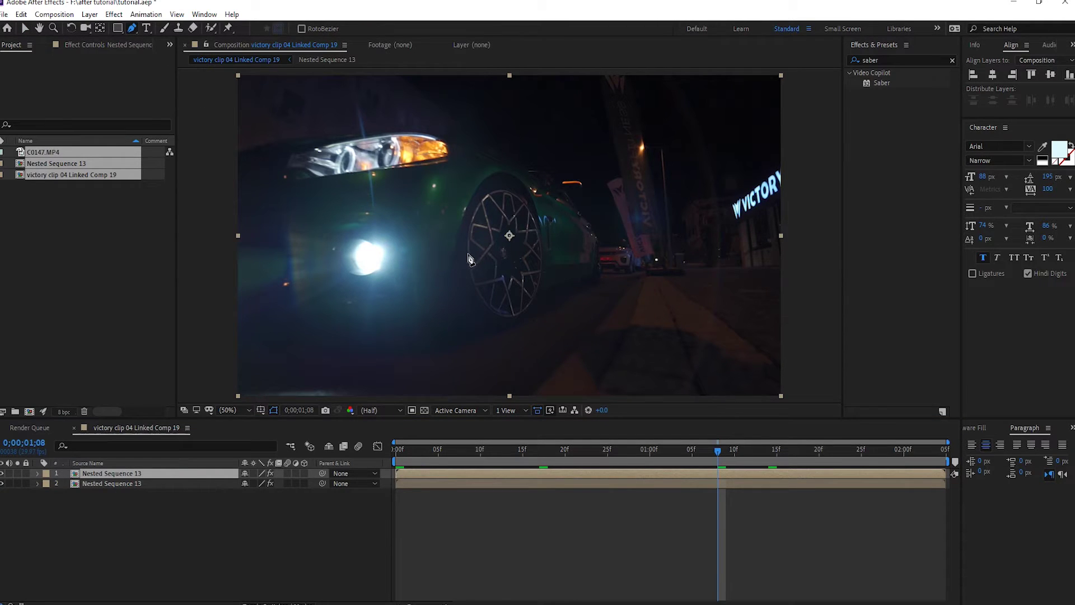
- Draw a closed Pen mask around the car's front wheel
{"action": "left_click", "coordinate": [470, 252]}
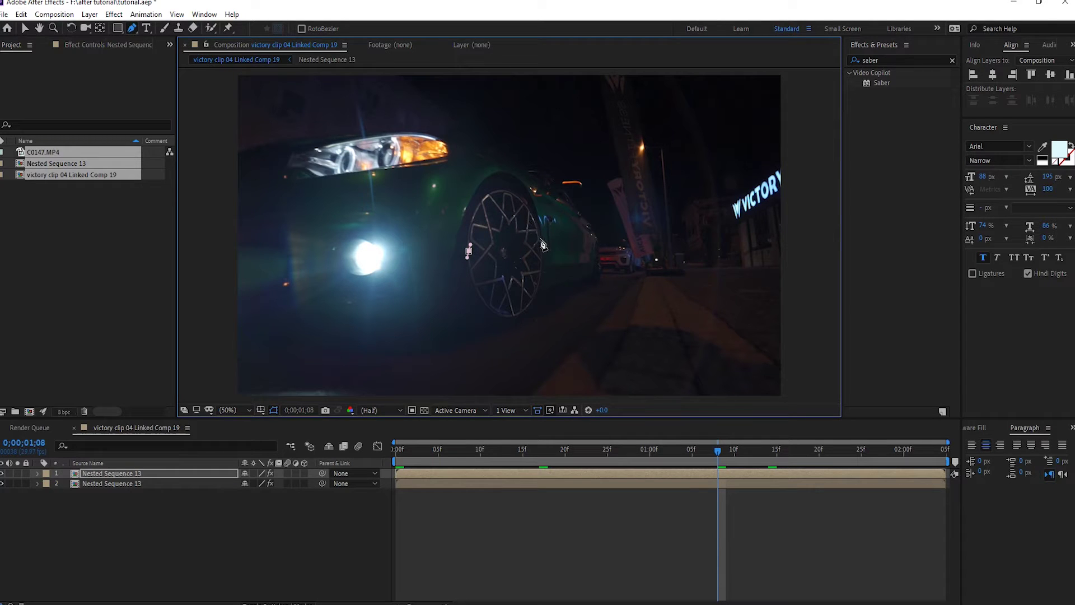
{"action": "left_click_drag", "start_coordinate": [541, 240], "coordinate": [496, 130]}
{"action": "left_click_drag", "start_coordinate": [468, 243], "coordinate": [466, 238]}
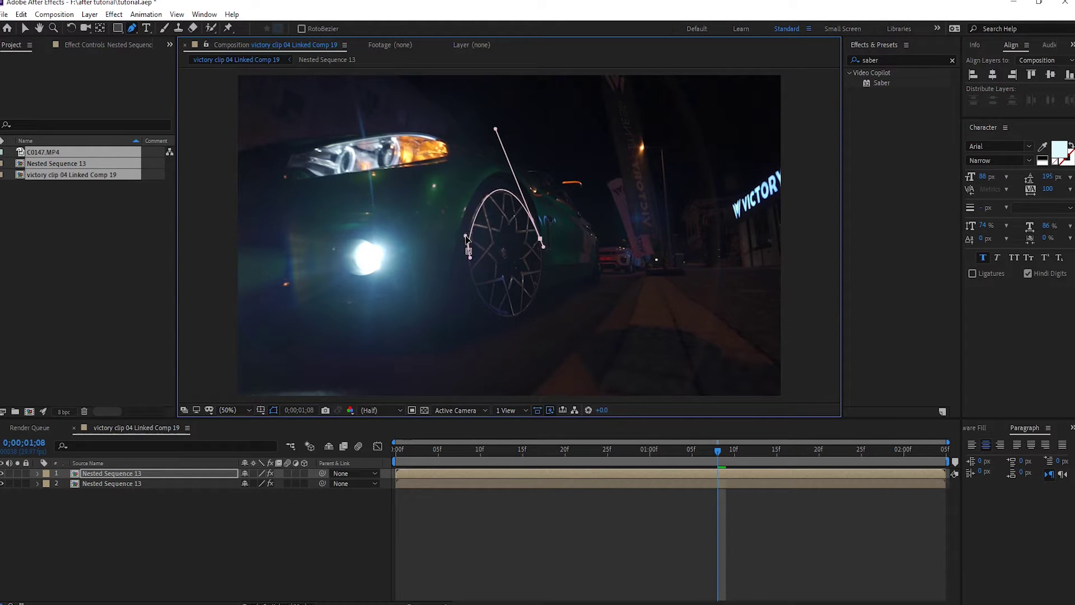
{"action": "left_click_drag", "start_coordinate": [517, 312], "coordinate": [546, 305]}
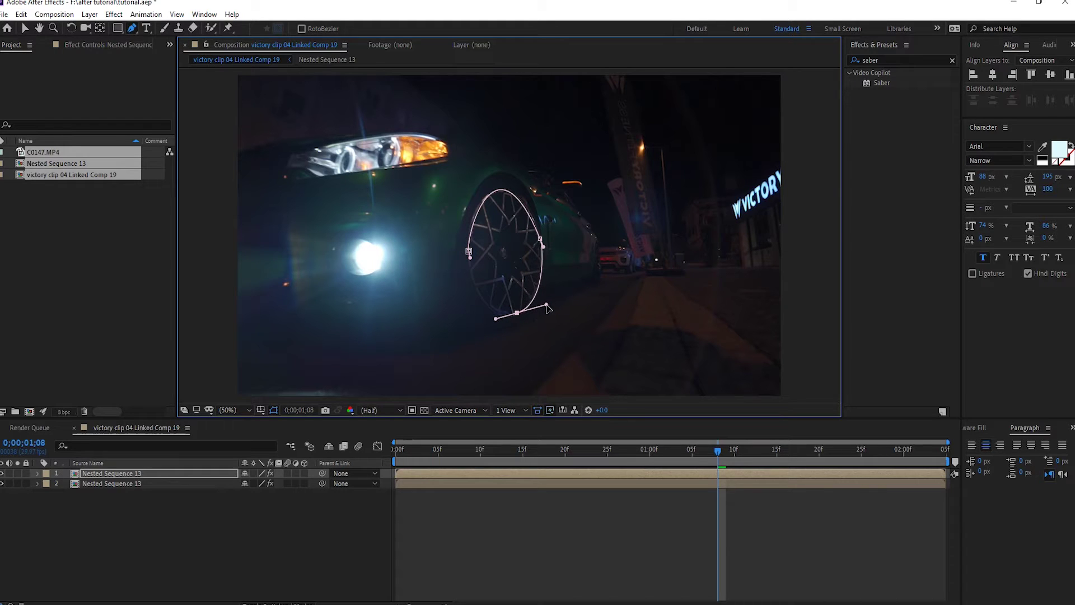
{"action": "left_click", "coordinate": [468, 251]}
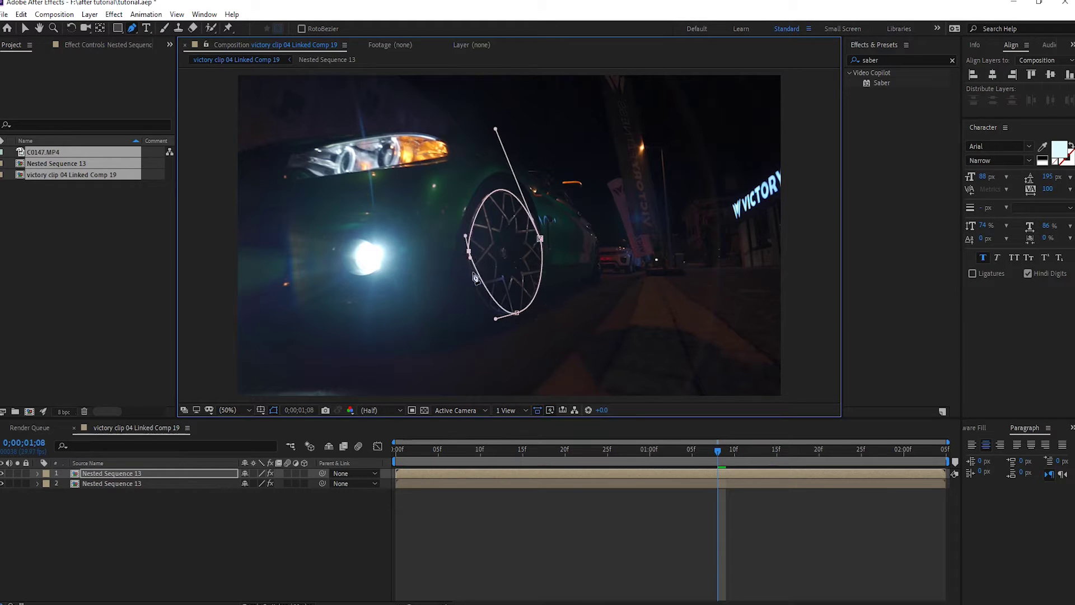
- Adjust the mask's Bezier curves so the oval fits the wheel rim
{"action": "left_click_drag", "start_coordinate": [470, 276], "coordinate": [468, 234]}
{"action": "left_click_drag", "start_coordinate": [495, 320], "coordinate": [480, 320]}
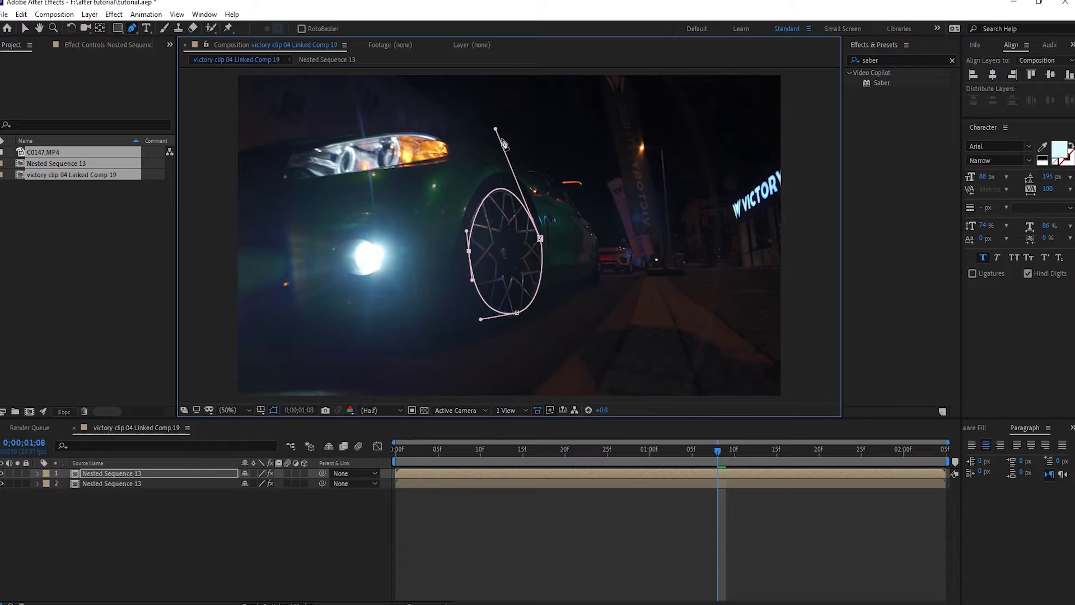
{"action": "left_click_drag", "start_coordinate": [496, 132], "coordinate": [502, 135]}
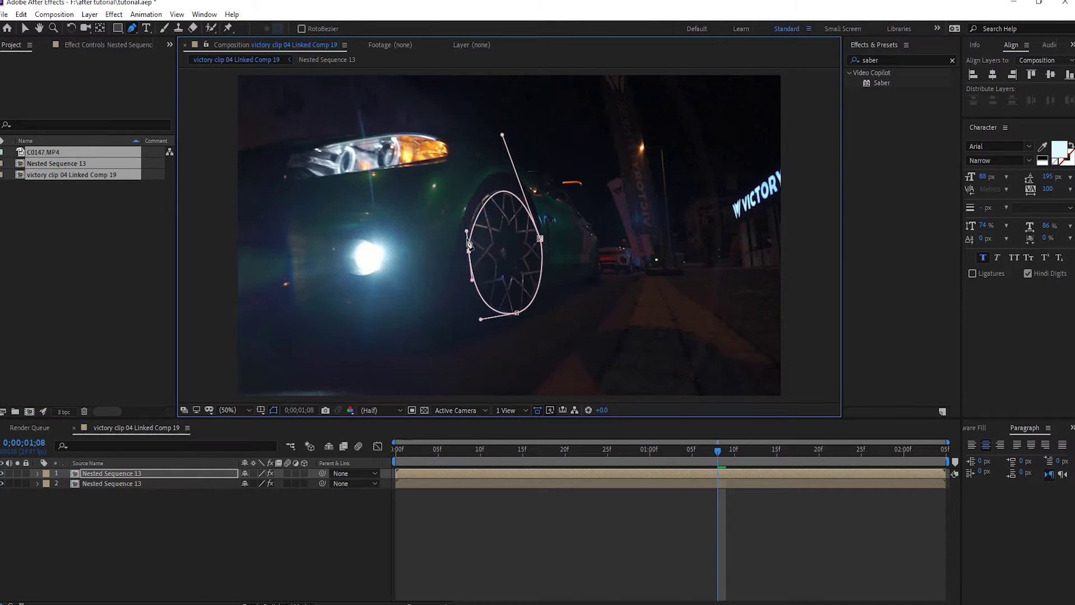
{"action": "left_click_drag", "start_coordinate": [467, 232], "coordinate": [466, 228]}
{"action": "left_click", "coordinate": [481, 319]}
{"action": "left_click", "coordinate": [483, 318], "text": "alt"}
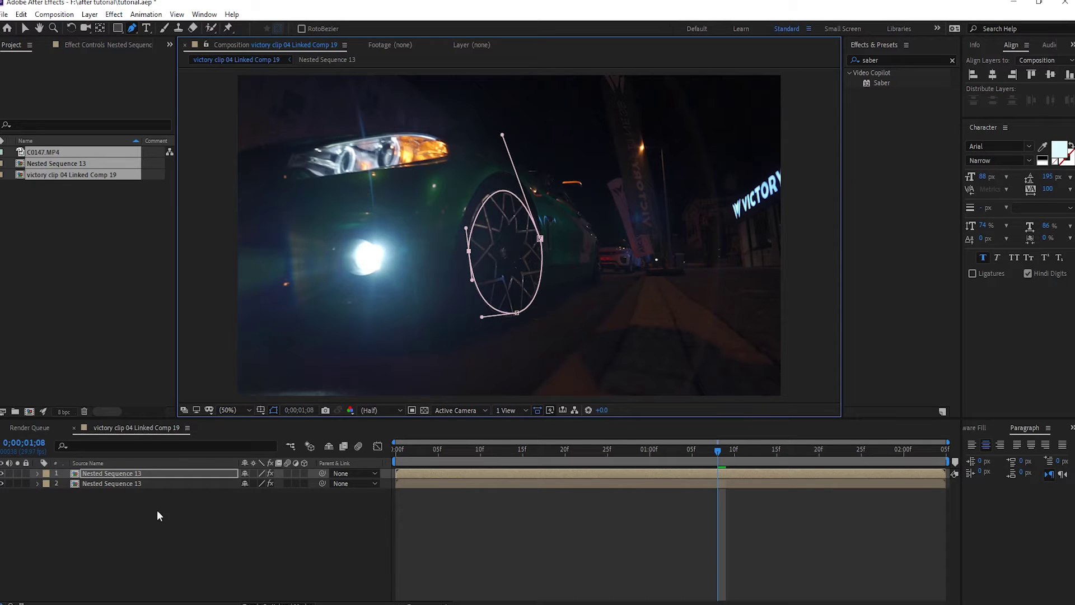
- Enable Mask Path keyframing and reshape the mask to the wheel at 01;03
{"action": "left_click", "coordinate": [117, 473]}
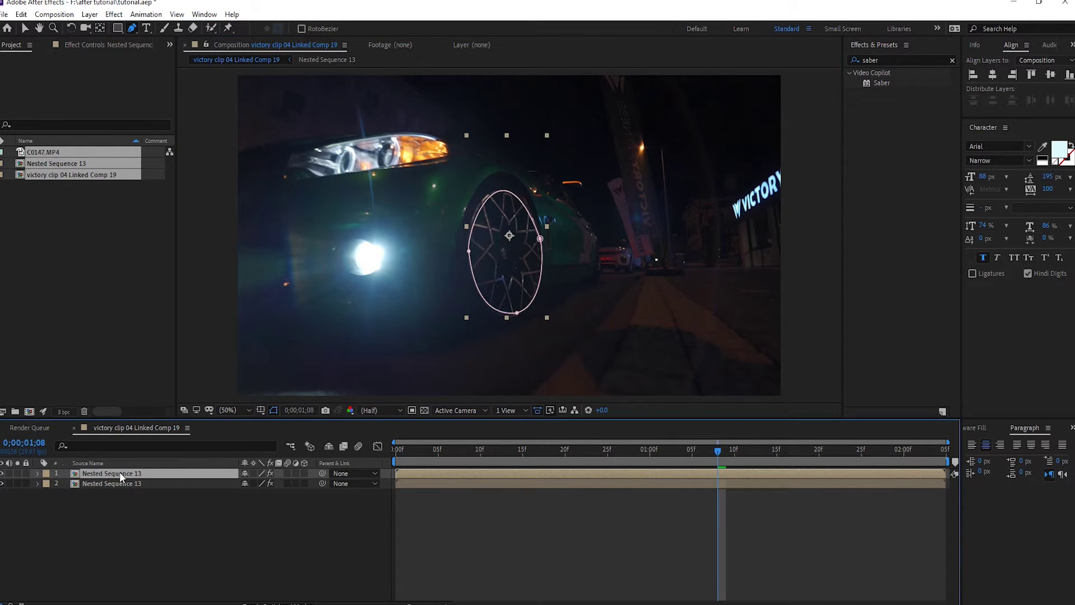
{"action": "key", "text": "m"}
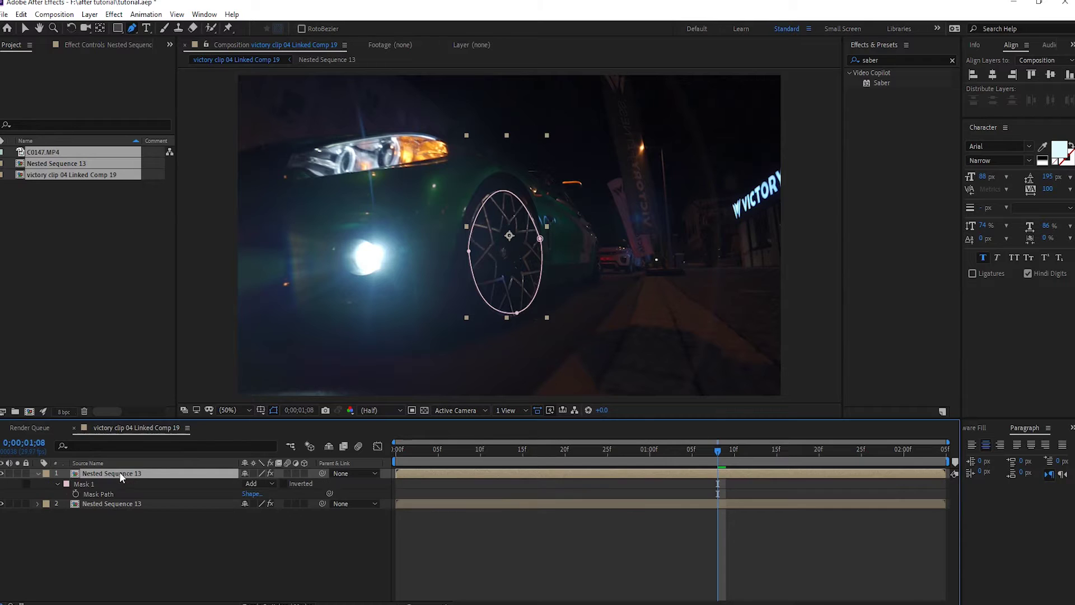
{"action": "left_click", "coordinate": [76, 494]}
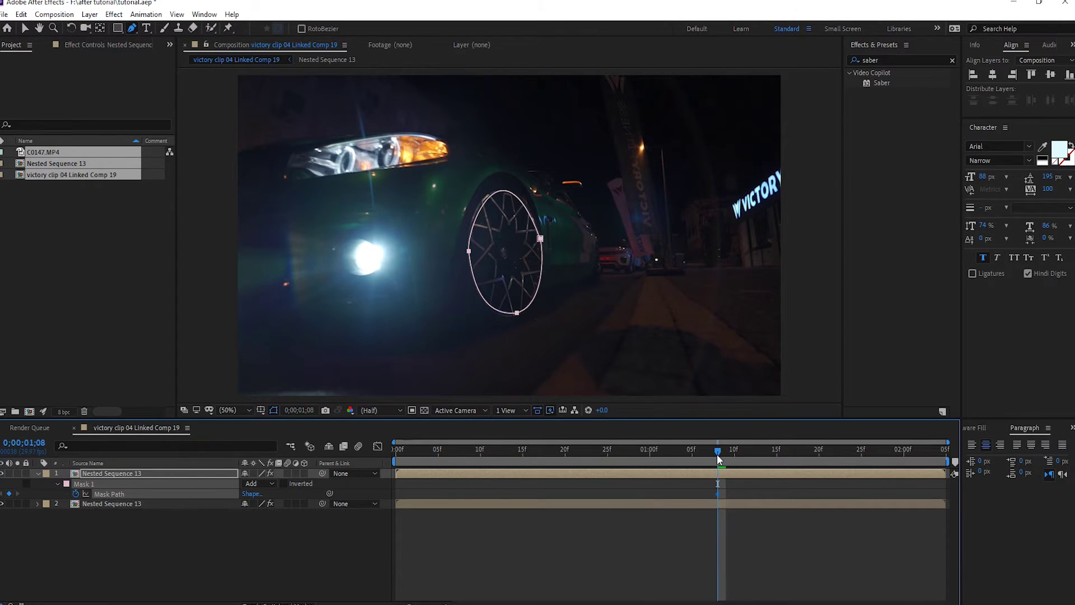
{"action": "left_click_drag", "start_coordinate": [719, 451], "coordinate": [675, 452]}
{"action": "key", "text": "v"}
{"action": "left_click_drag", "start_coordinate": [516, 312], "coordinate": [534, 307]}
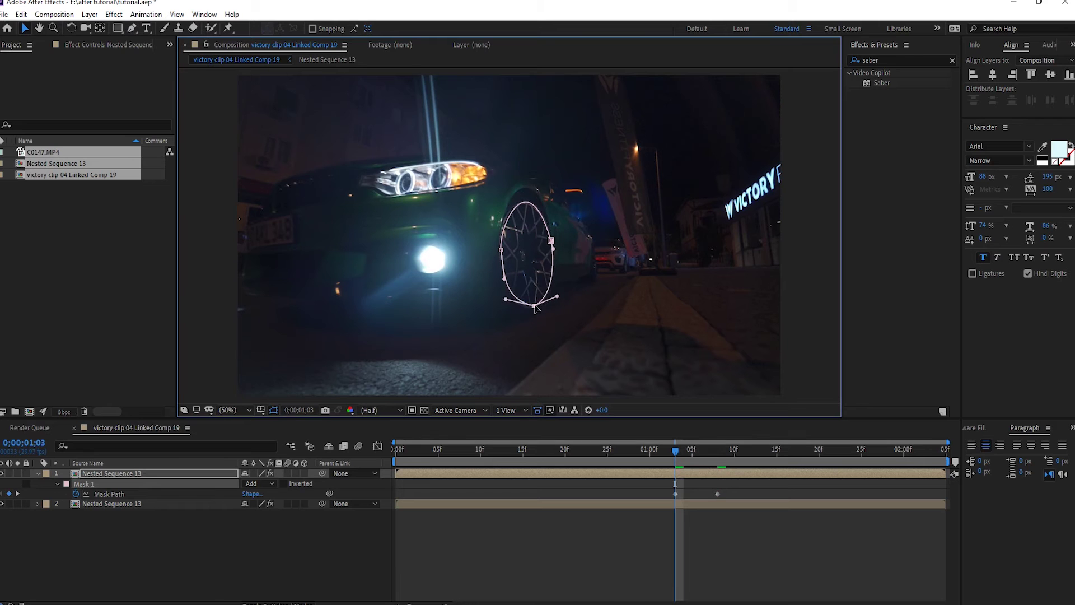
- Reshape the mask to follow the wheel at 01;01 and 01;05
{"action": "key", "text": "Page_Up"}
{"action": "key", "text": "Page_Up"}
{"action": "mouse_move", "coordinate": [540, 207]}
{"action": "left_mouse_down"}
{"action": "mouse_move", "coordinate": [549, 168]}
{"action": "mouse_move", "coordinate": [529, 202]}
{"action": "left_mouse_up"}
{"action": "key", "text": "Page_Down"}
{"action": "key", "text": "Page_Down"}
{"action": "key", "text": "Page_Down"}
{"action": "key", "text": "Page_Down"}
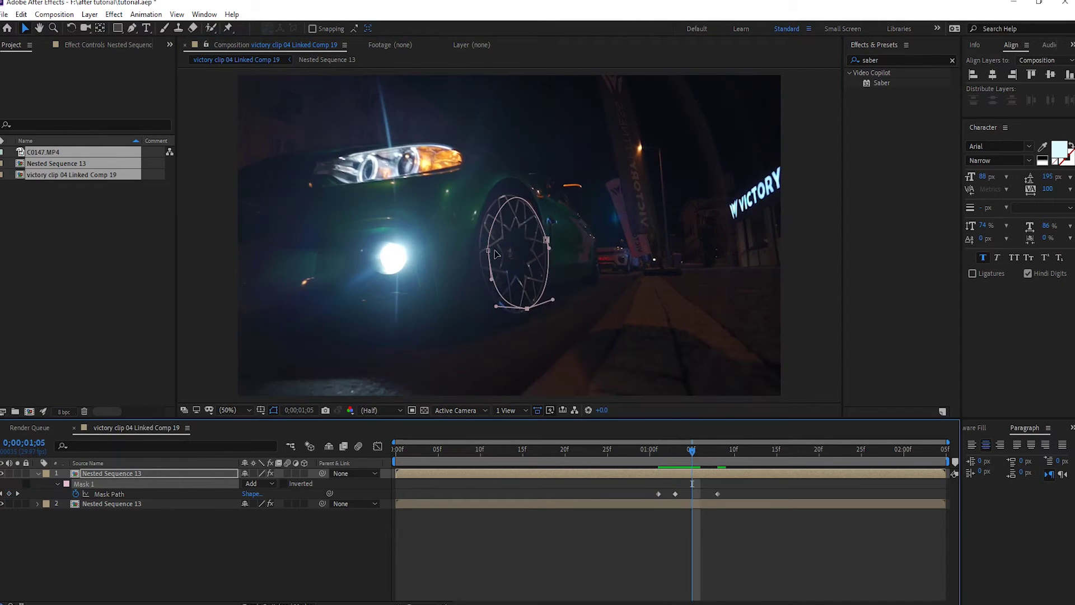
{"action": "left_click_drag", "start_coordinate": [495, 253], "coordinate": [449, 208]}
{"action": "key", "text": "Page_Down"}
{"action": "key", "text": "Page_Down"}
{"action": "key", "text": "Page_Down"}
{"action": "key", "text": "Page_Down"}
{"action": "key", "text": "Page_Down"}
{"action": "key", "text": "Page_Down"}
{"action": "key", "text": "Page_Down"}
{"action": "key", "text": "Page_Down"}
{"action": "key", "text": "Page_Down"}
{"action": "key", "text": "Page_Down"}
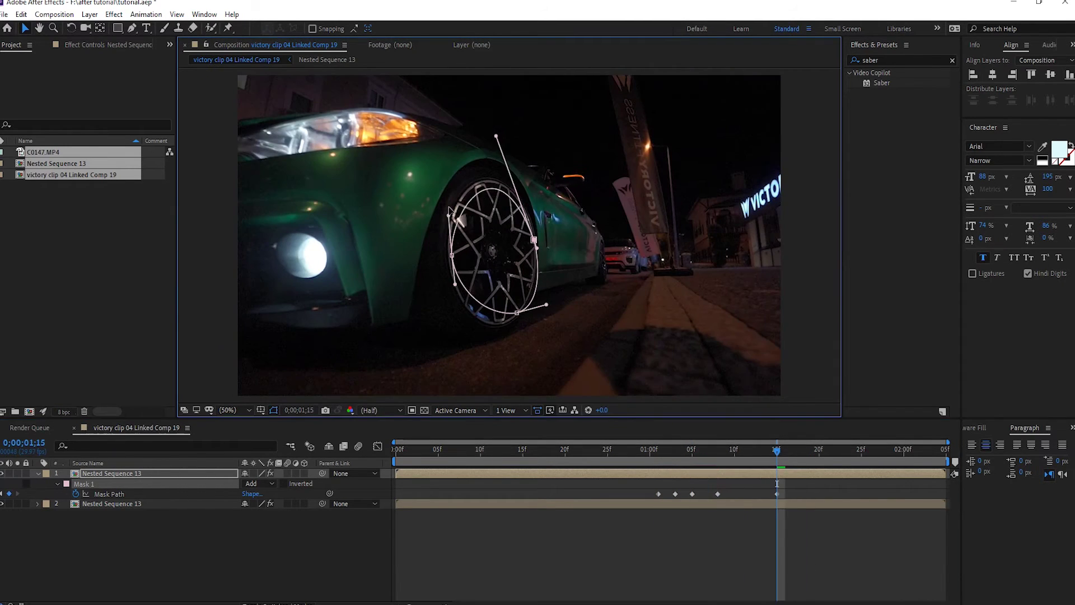
{"action": "key", "text": "Page_Up"}
{"action": "key", "text": "Page_Up"}
{"action": "key", "text": "Page_Up"}
{"action": "key", "text": "Page_Up"}
{"action": "key", "text": "Page_Down"}
{"action": "key", "text": "Page_Down"}
{"action": "key", "text": "Page_Down"}
{"action": "key", "text": "Page_Down"}
{"action": "key", "text": "Page_Down"}
{"action": "key", "text": "Page_Down"}
{"action": "key", "text": "Page_Down"}
{"action": "key", "text": "Page_Down"}
{"action": "key", "text": "Page_Down"}
{"action": "key", "text": "Page_Down"}
{"action": "key", "text": "Page_Down"}
- Reshape the mask at 01;22 and 02;04, then return to the 01;01 keyframe
{"action": "left_click_drag", "start_coordinate": [451, 316], "coordinate": [536, 244]}
{"action": "key", "text": "Page_Up"}
{"action": "key", "text": "Page_Up"}
{"action": "key", "text": "Page_Up"}
{"action": "key", "text": "Page_Down"}
{"action": "key", "text": "Page_Down"}
{"action": "key", "text": "Page_Down"}
{"action": "key", "text": "Page_Down"}
{"action": "key", "text": "Page_Down"}
{"action": "key", "text": "Page_Down"}
{"action": "key", "text": "Page_Down"}
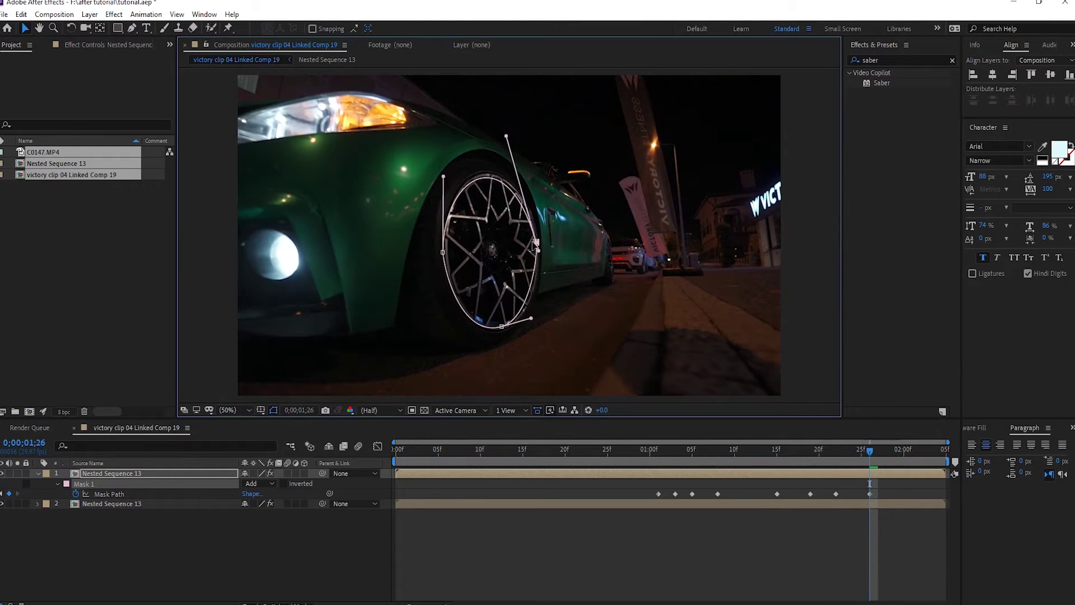
{"action": "key", "text": "Page_Down"}
{"action": "key", "text": "Page_Down"}
{"action": "key", "text": "Page_Down"}
{"action": "key", "text": "Page_Down"}
{"action": "key", "text": "Page_Down"}
{"action": "key", "text": "Page_Down"}
{"action": "key", "text": "Page_Down"}
{"action": "key", "text": "Page_Down"}
{"action": "left_click_drag", "start_coordinate": [512, 338], "coordinate": [482, 337]}
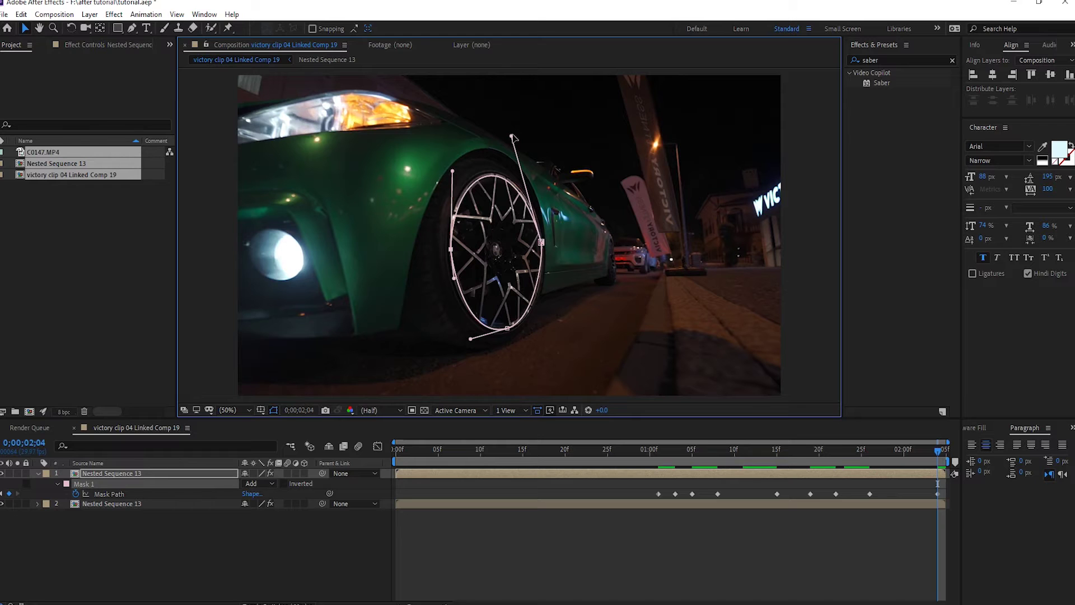
{"action": "left_click_drag", "start_coordinate": [903, 452], "coordinate": [655, 461]}
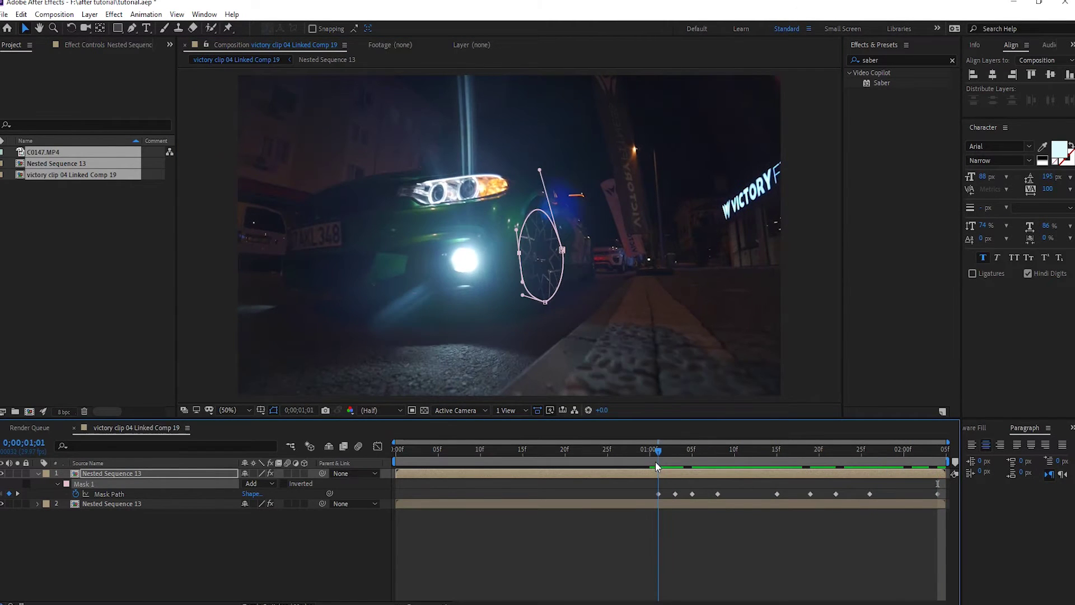
{"action": "left_click", "coordinate": [663, 474]}
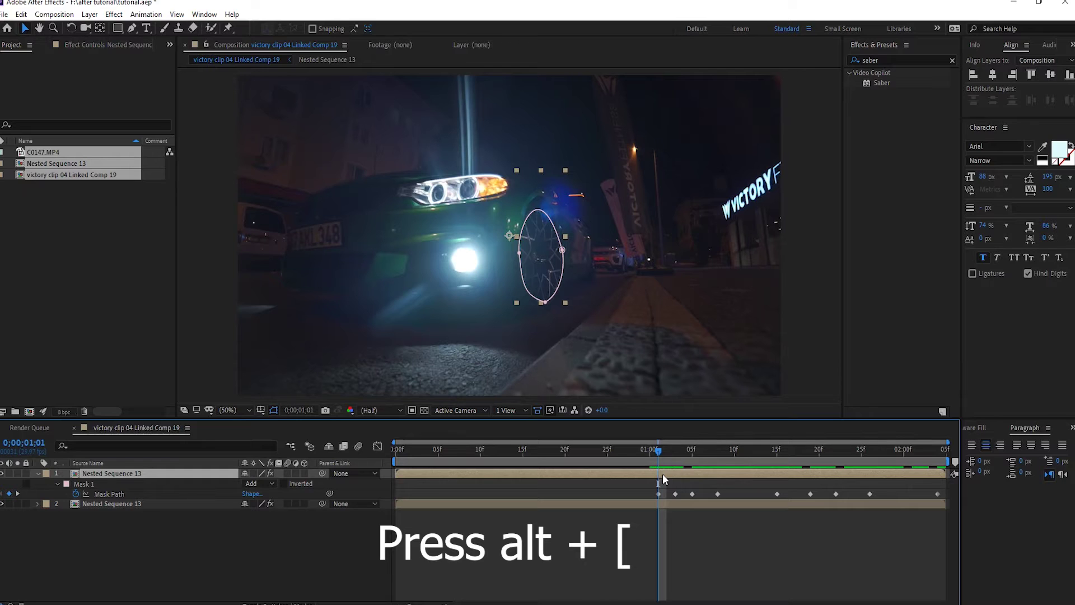
- Trim the top layer's in-point to 01;01 and apply the Saber effect to it
{"action": "key", "text": "alt+bracketleft"}
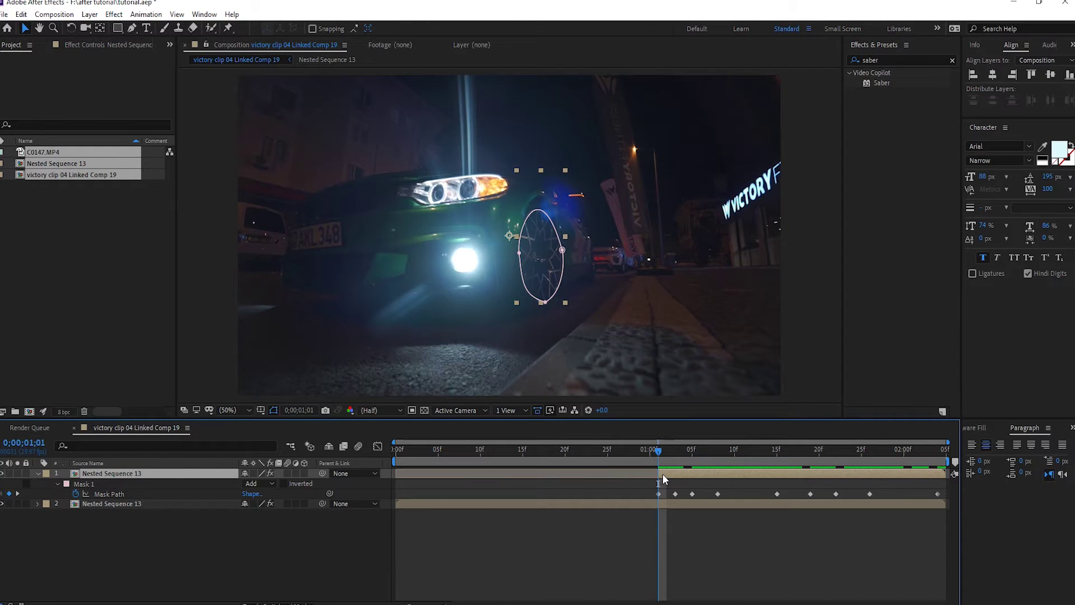
{"action": "key", "text": "Page_Down"}
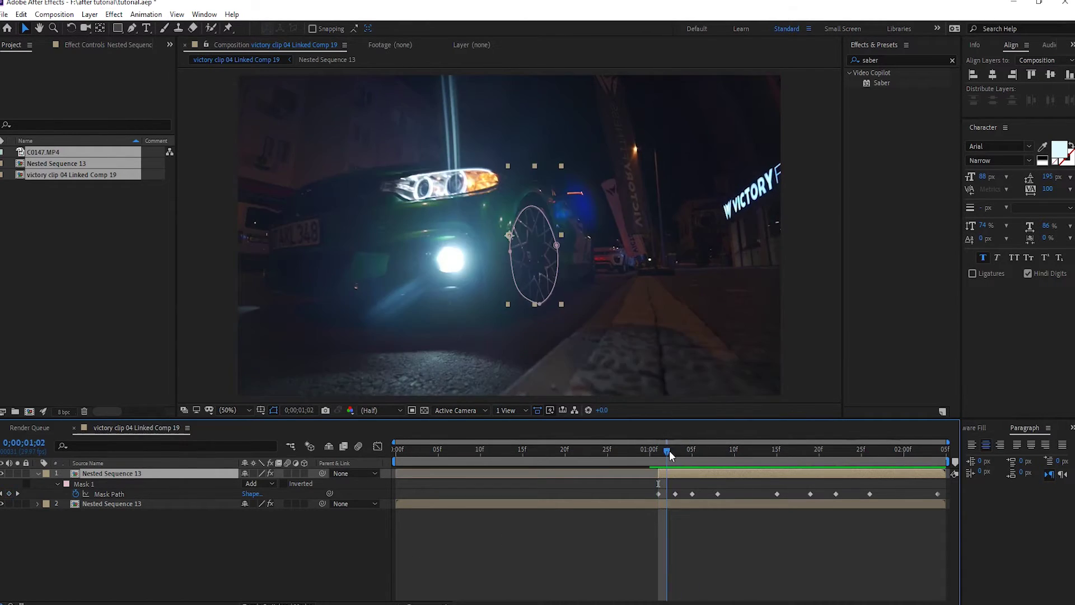
{"action": "left_click", "coordinate": [882, 84]}
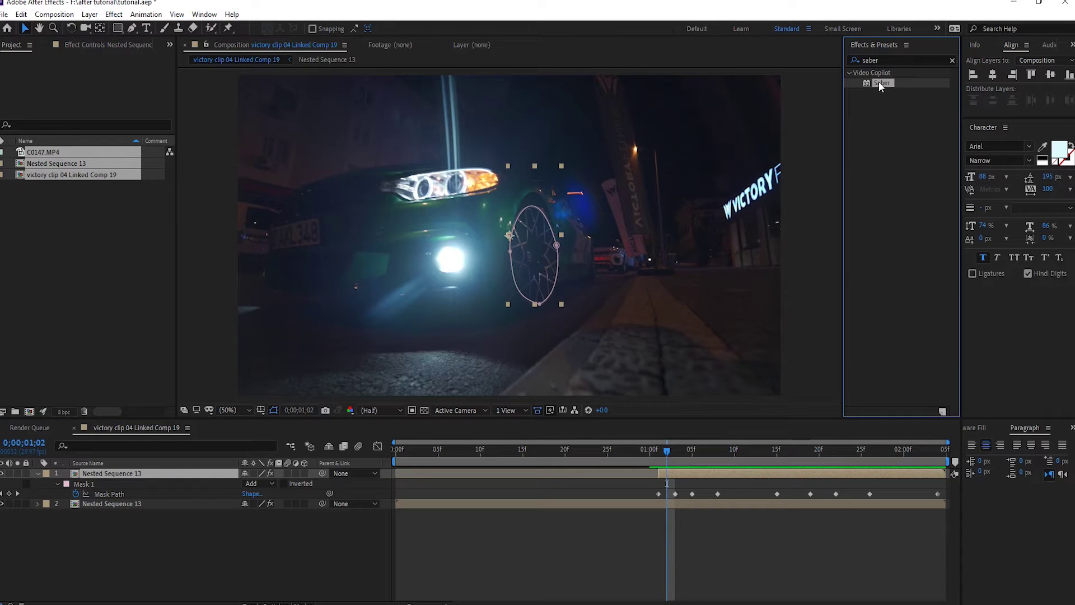
{"action": "left_click_drag", "start_coordinate": [878, 82], "coordinate": [732, 472]}
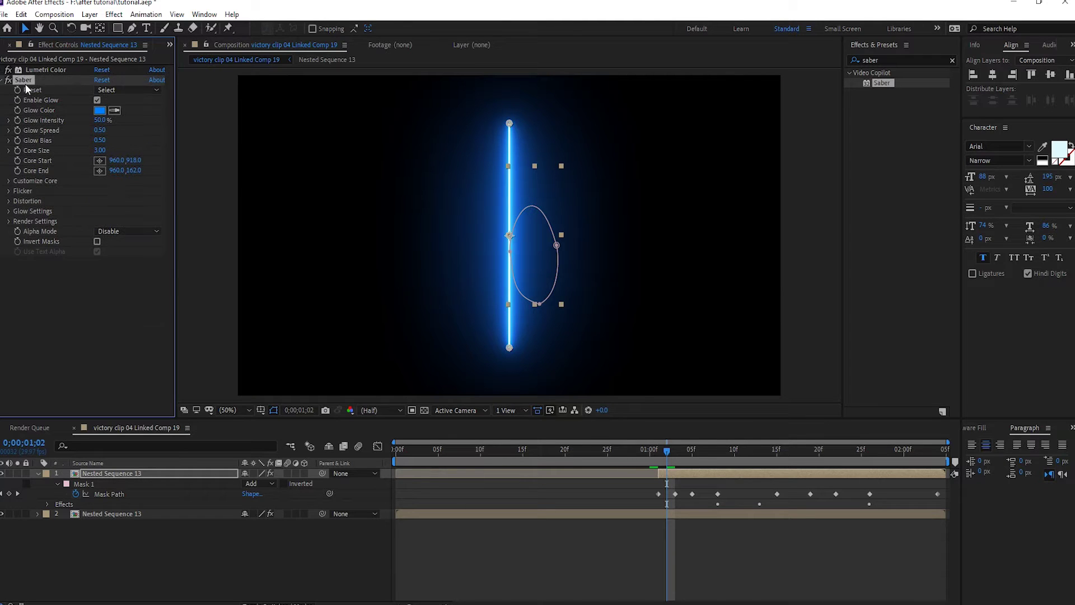
{"action": "left_click", "coordinate": [9, 181]}
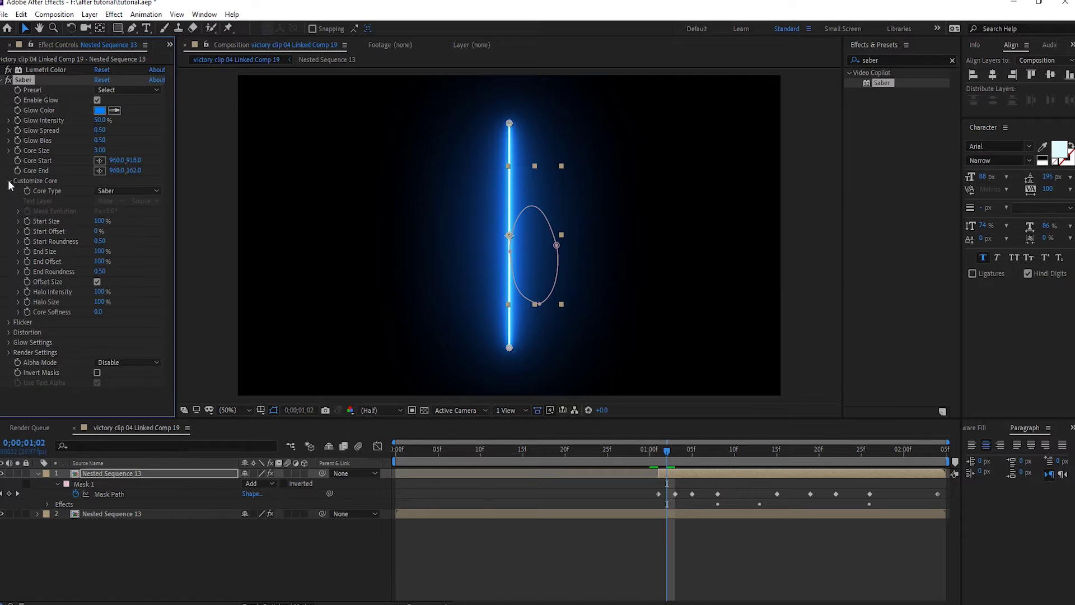
- Set Saber's Core Type to Layer Masks so it follows the wheel mask
{"action": "left_click", "coordinate": [132, 191]}
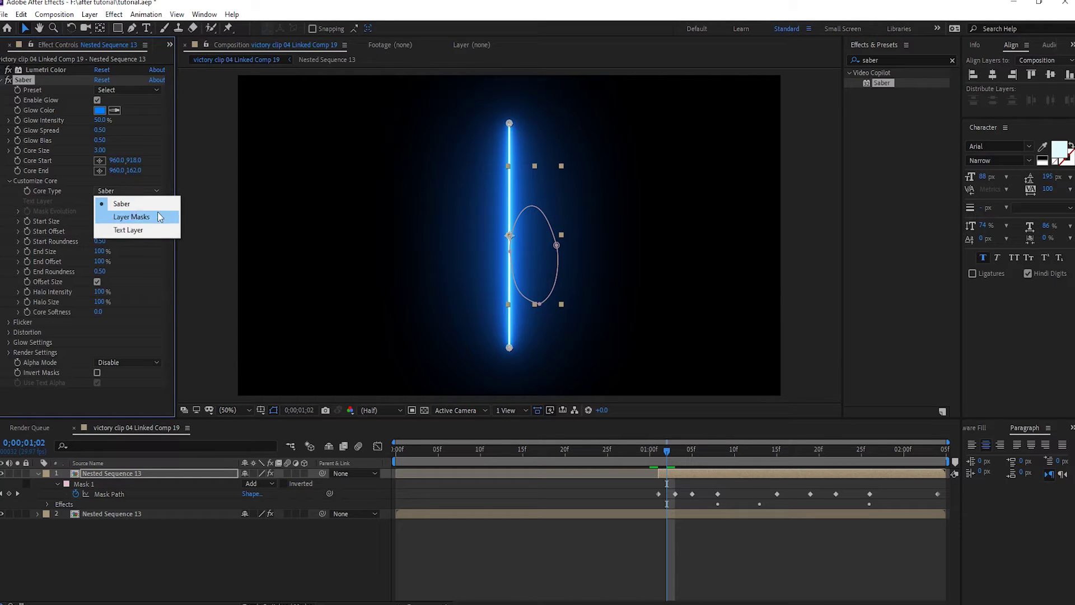
{"action": "left_click", "coordinate": [146, 217]}
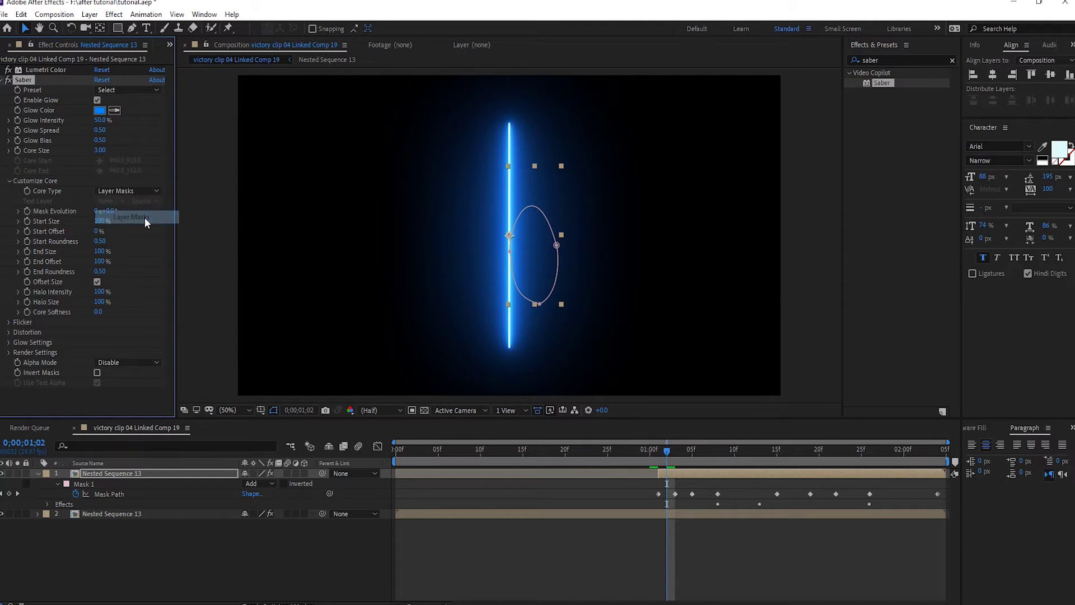
{"action": "left_click", "coordinate": [85, 483]}
{"action": "left_click", "coordinate": [120, 493]}
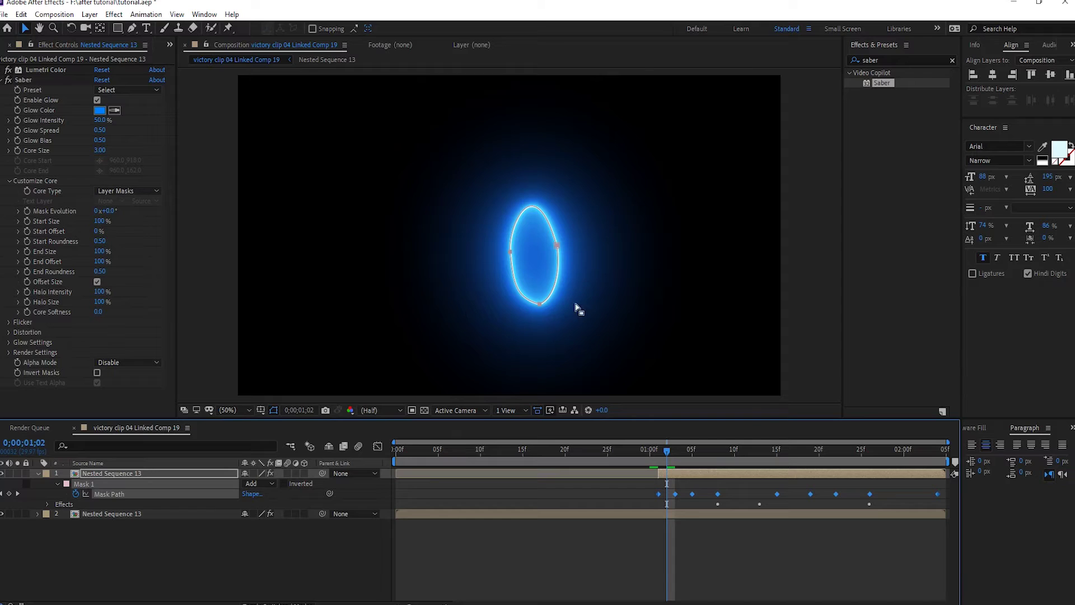
- Apply the Fire Saber preset for an orange ring
{"action": "left_click", "coordinate": [145, 92]}
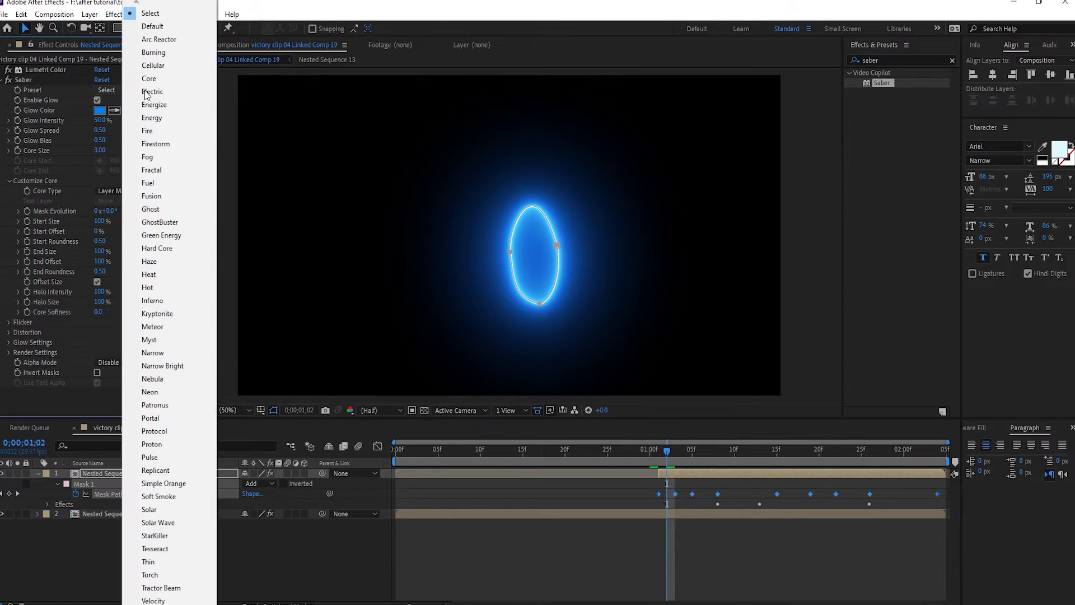
{"action": "left_click", "coordinate": [147, 131]}
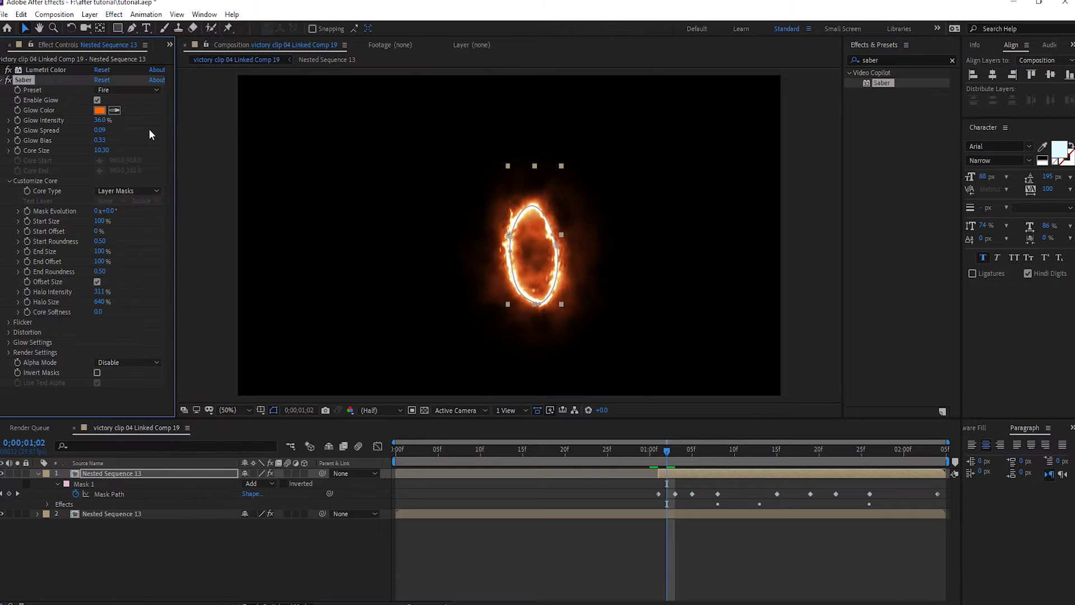
{"action": "left_click", "coordinate": [675, 476]}
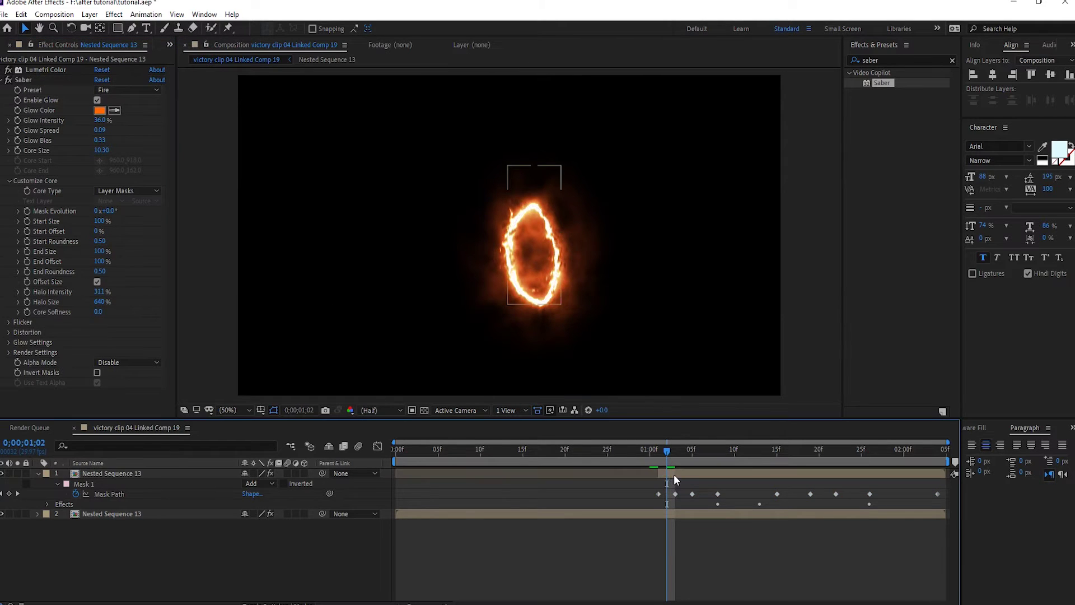
{"action": "left_click", "coordinate": [674, 475]}
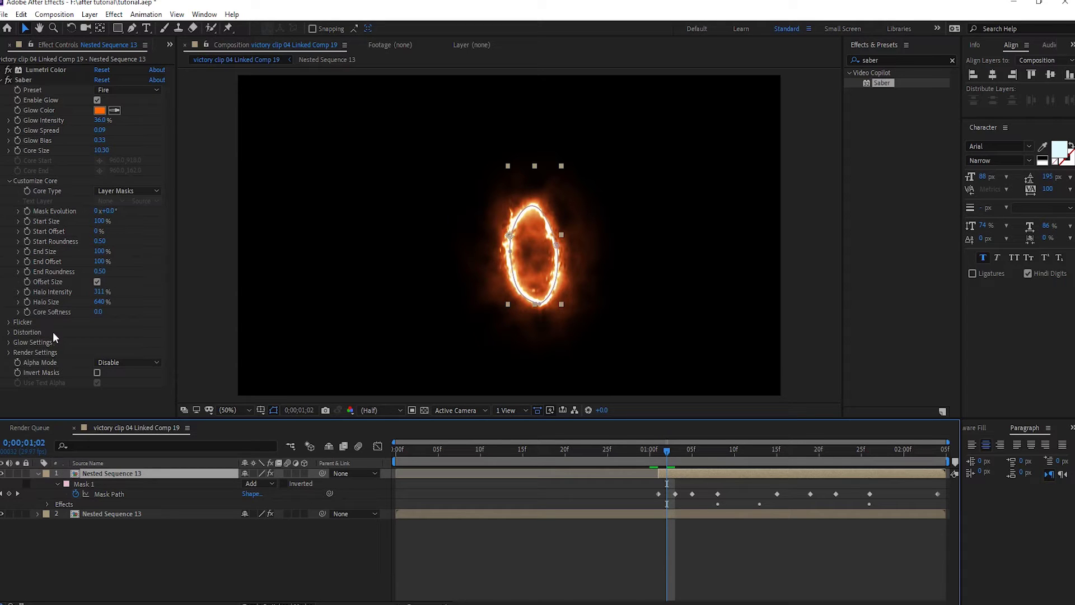
- Set Saber's Composite setting to Add and preview the fire ring from 01;02 to 01;13
{"action": "left_click", "coordinate": [9, 352]}
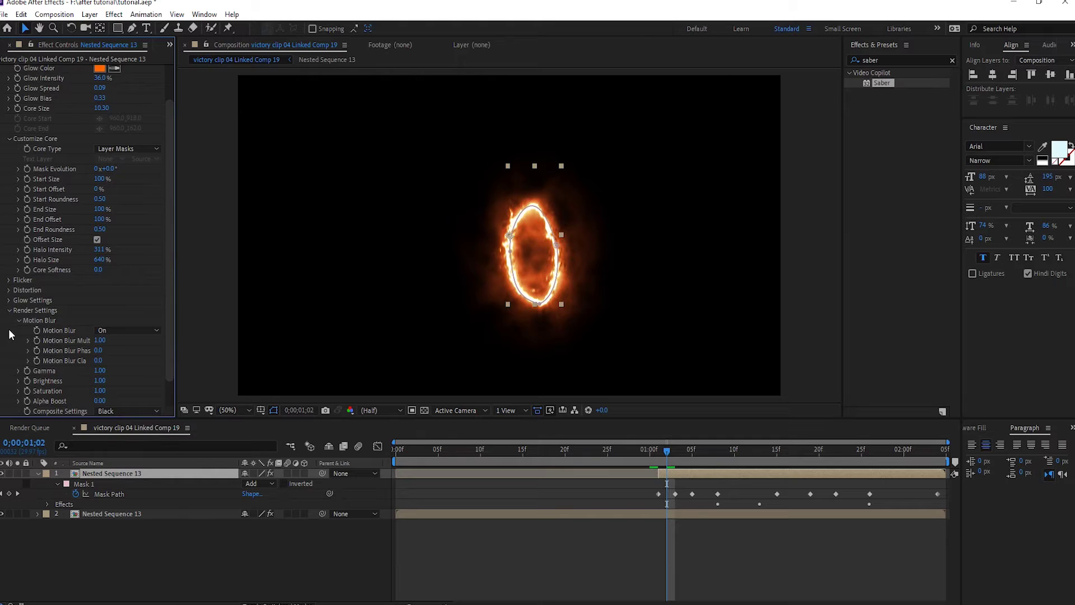
{"action": "scroll", "coordinate": [8, 328], "scroll_direction": "down", "scroll_amount": 2}
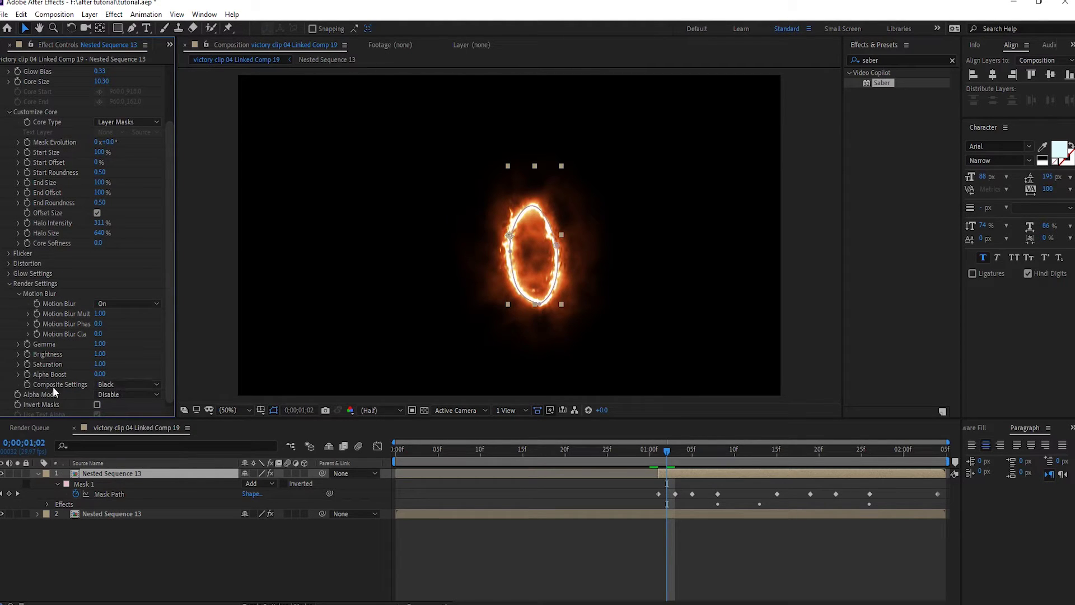
{"action": "left_click", "coordinate": [127, 385]}
{"action": "left_click", "coordinate": [124, 425]}
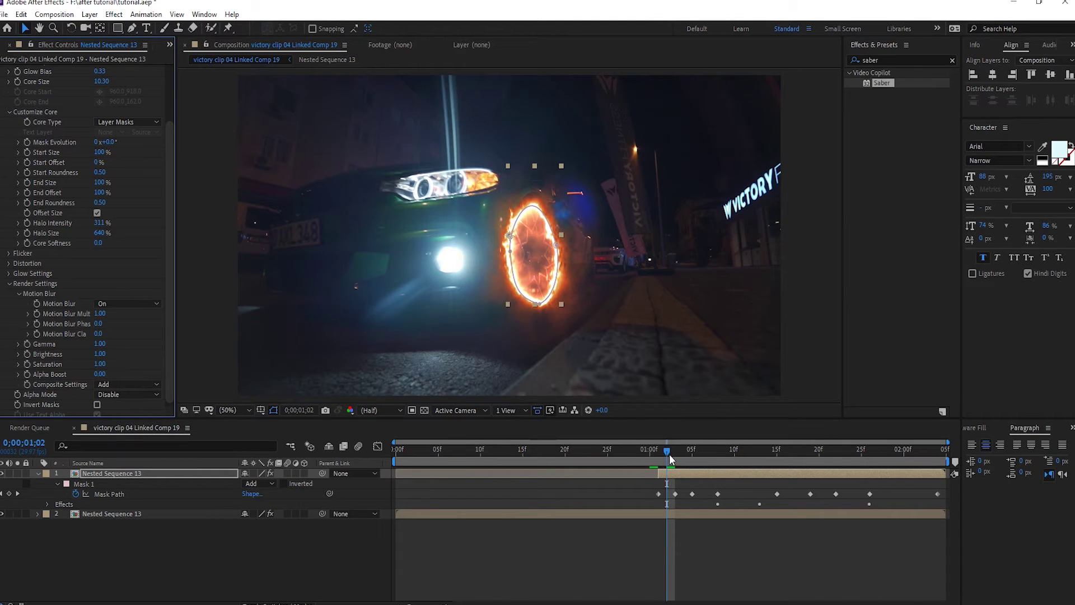
{"action": "mouse_move", "coordinate": [670, 454]}
{"action": "left_mouse_down"}
{"action": "mouse_move", "coordinate": [771, 451]}
{"action": "mouse_move", "coordinate": [659, 456]}
{"action": "left_mouse_up"}
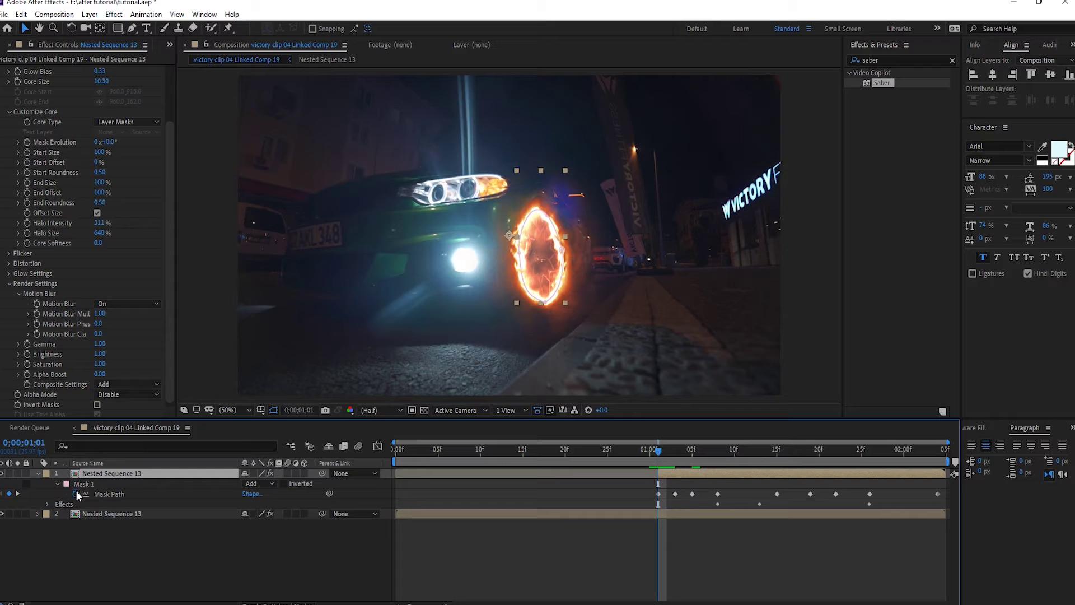
- Keyframe Saber's End Offset at 0% on frame 0;00;01;01
{"action": "left_click", "coordinate": [58, 483]}
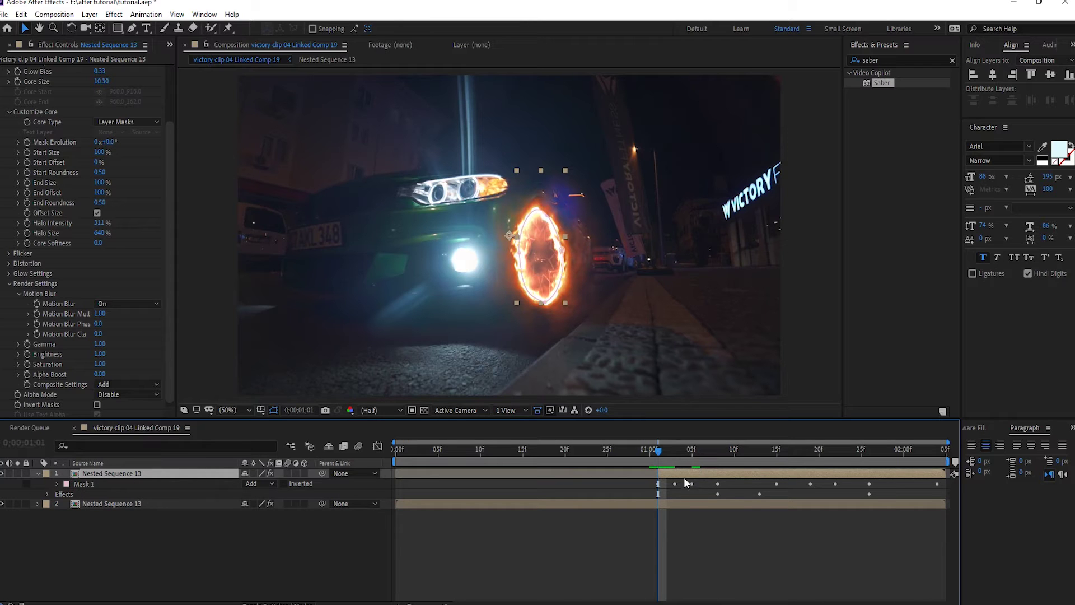
{"action": "left_click", "coordinate": [684, 451]}
{"action": "left_click", "coordinate": [657, 462]}
{"action": "mouse_move", "coordinate": [657, 462]}
{"action": "left_mouse_down"}
{"action": "mouse_move", "coordinate": [679, 459]}
{"action": "mouse_move", "coordinate": [661, 465]}
{"action": "left_mouse_up"}
{"action": "left_click", "coordinate": [18, 193]}
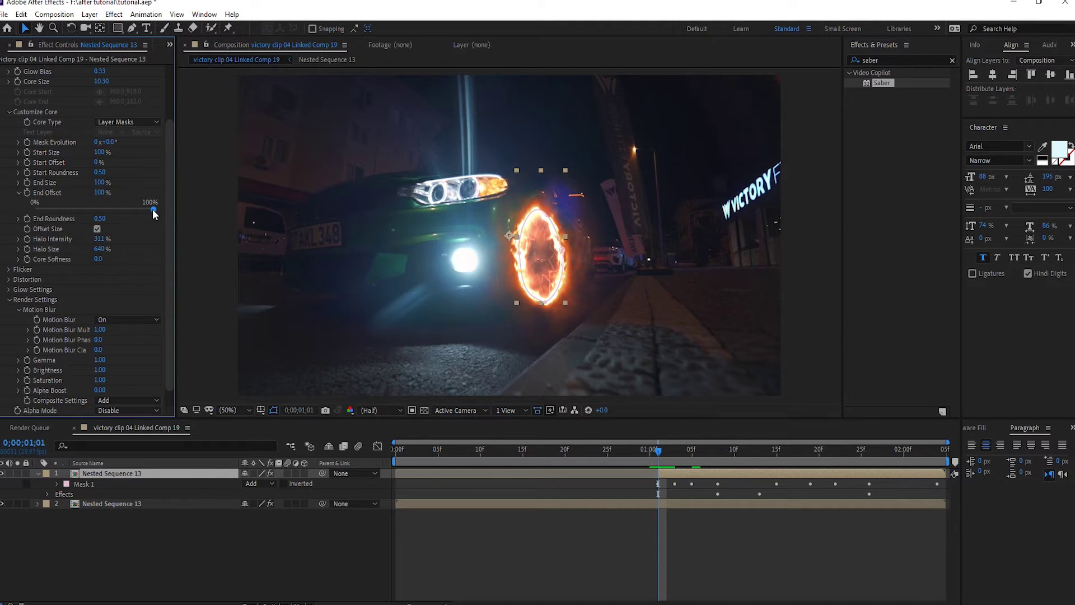
{"action": "left_click_drag", "start_coordinate": [153, 209], "coordinate": [29, 193]}
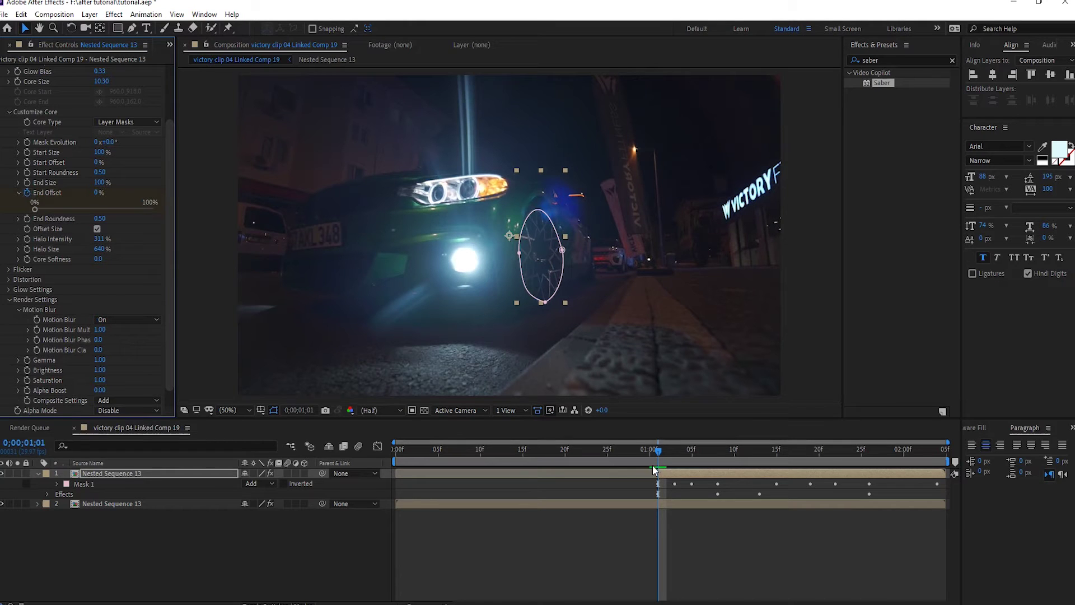
{"action": "left_click", "coordinate": [679, 475]}
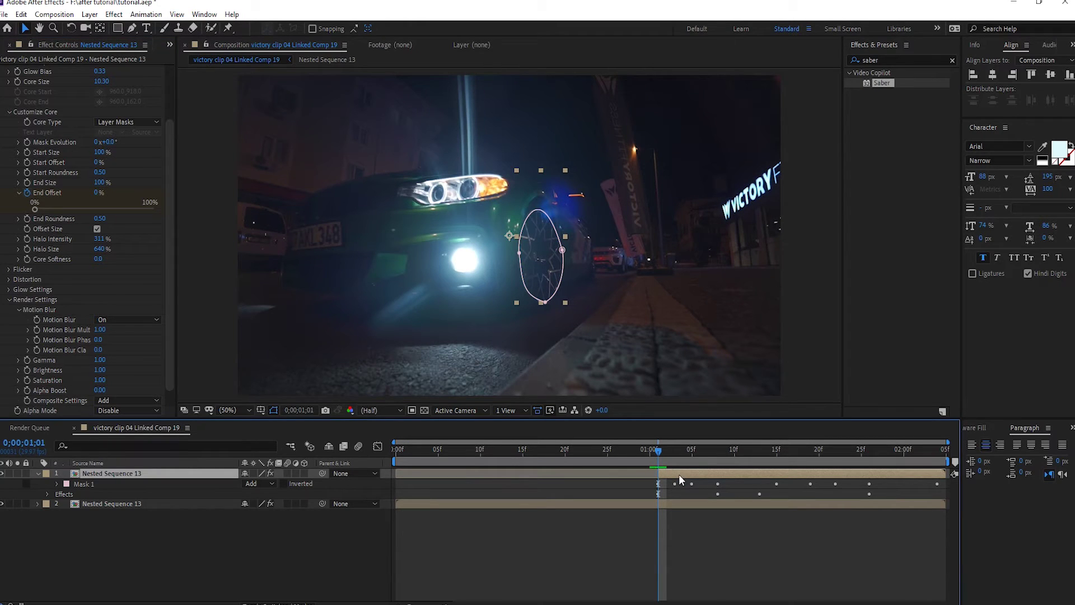
- Add a second End Offset keyframe at 100% at 0;00;02;02 so the ring completes
{"action": "key", "text": "u"}
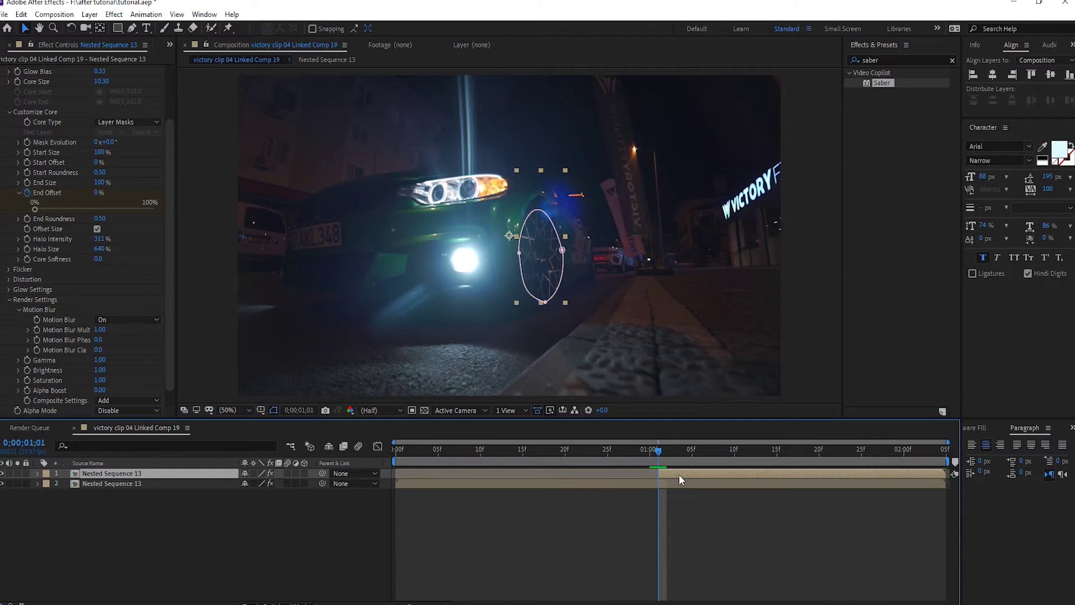
{"action": "key", "text": "u"}
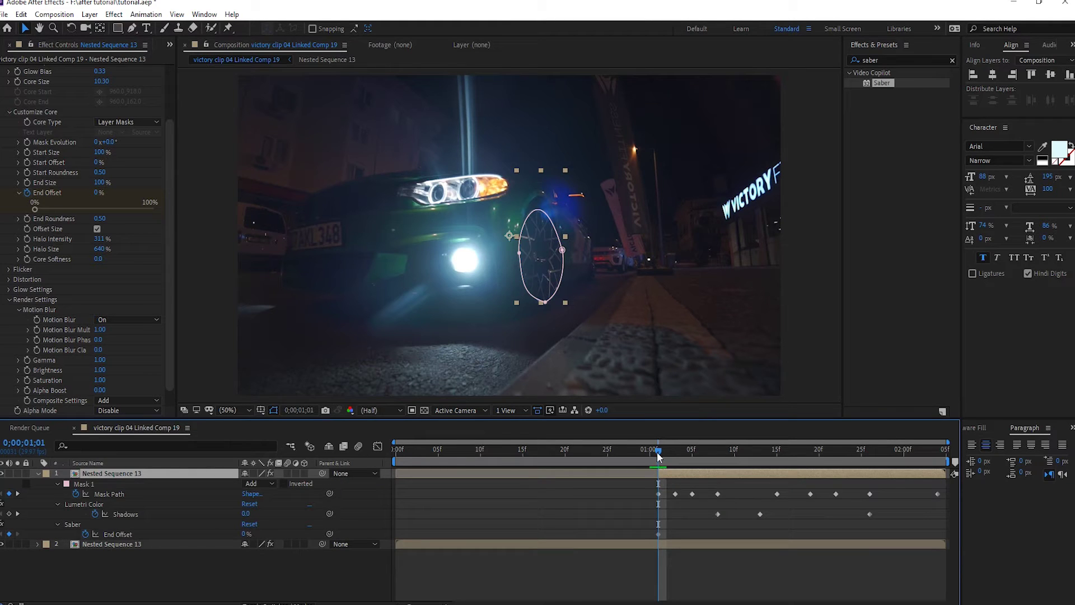
{"action": "left_click_drag", "start_coordinate": [659, 453], "coordinate": [921, 462]}
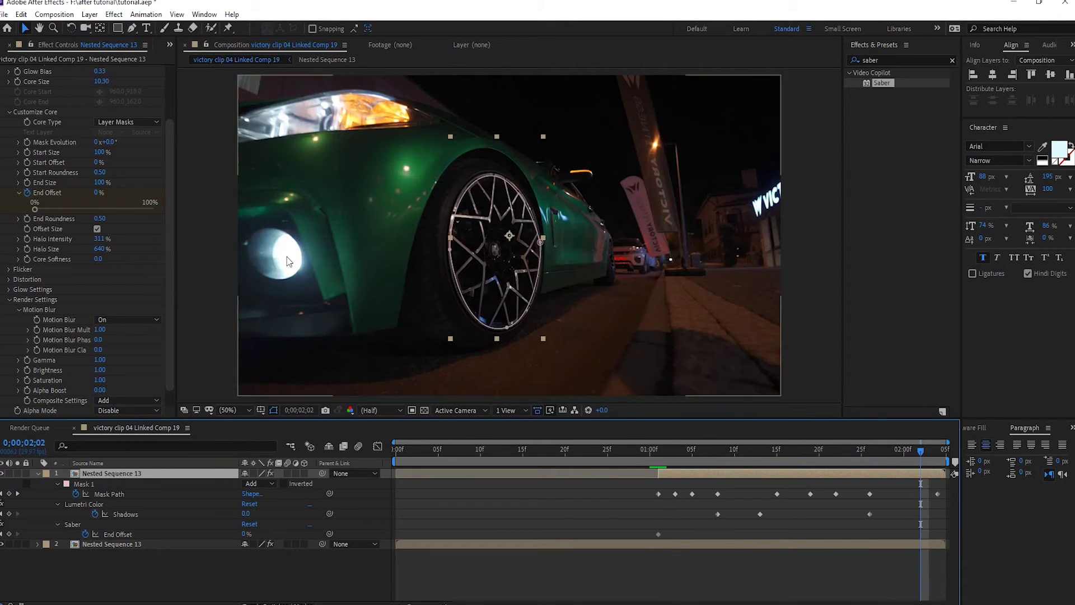
{"action": "left_click_drag", "start_coordinate": [36, 210], "coordinate": [155, 209]}
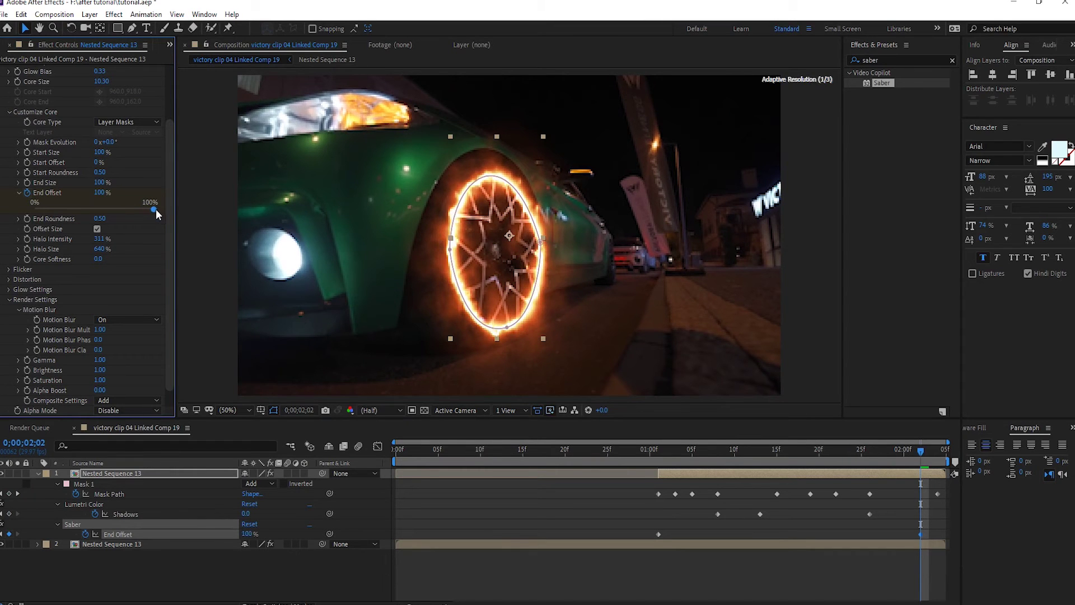
- Preview the ring drawing around the wheel and stop on an early frame
{"action": "left_click_drag", "start_coordinate": [922, 450], "coordinate": [650, 452]}
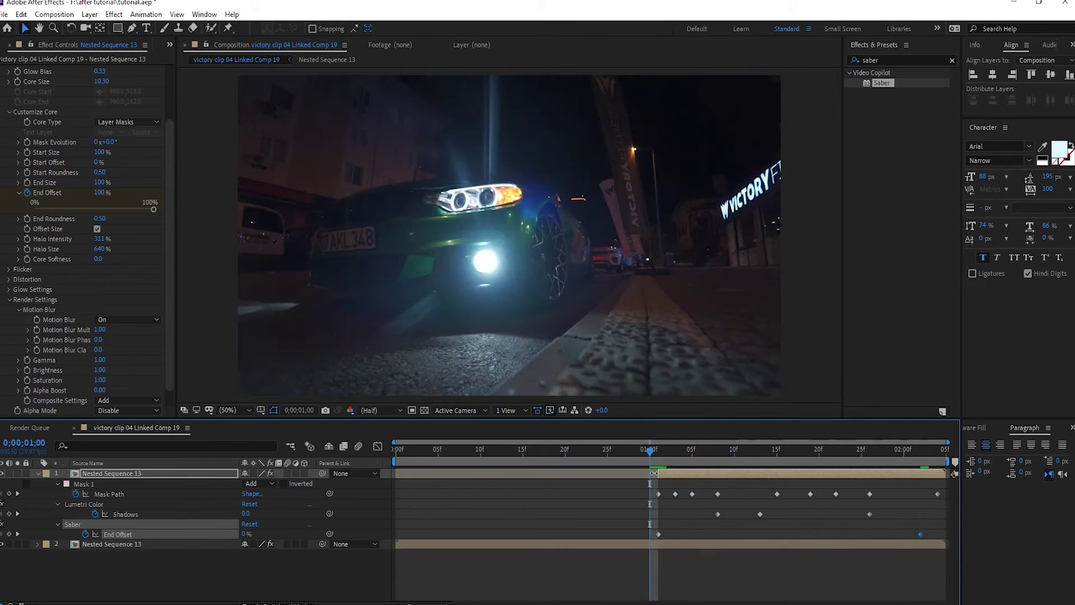
{"action": "key", "text": "space"}
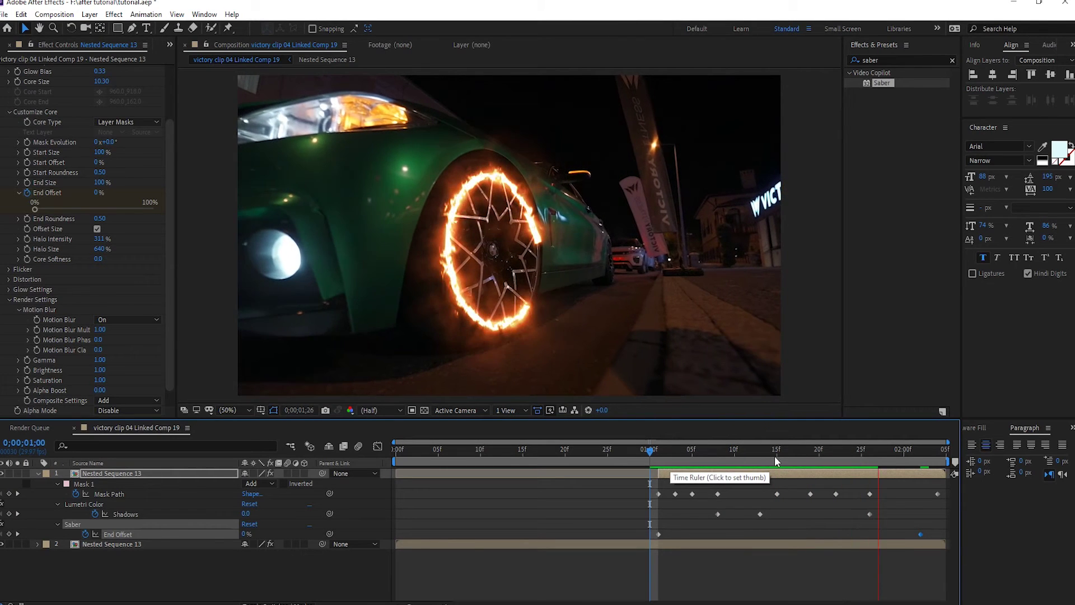
{"action": "mouse_move", "coordinate": [678, 448]}
{"action": "left_mouse_down"}
{"action": "mouse_move", "coordinate": [653, 449]}
{"action": "mouse_move", "coordinate": [705, 443]}
{"action": "mouse_move", "coordinate": [692, 449]}
{"action": "left_mouse_up"}
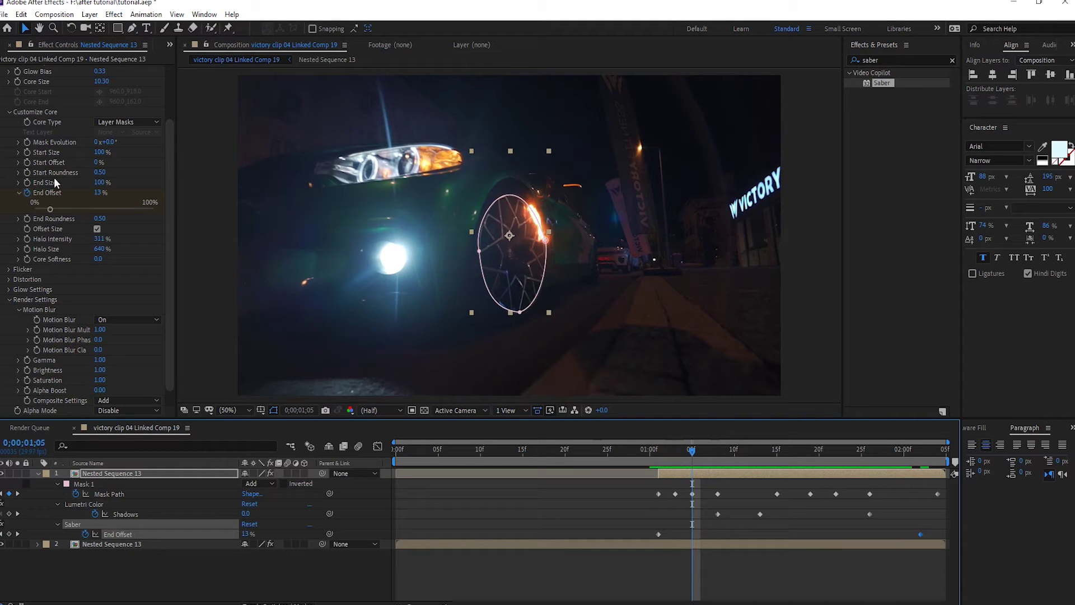
- Reveal Start Offset and trim the layer to begin at the ring's first frame
{"action": "left_click", "coordinate": [18, 162]}
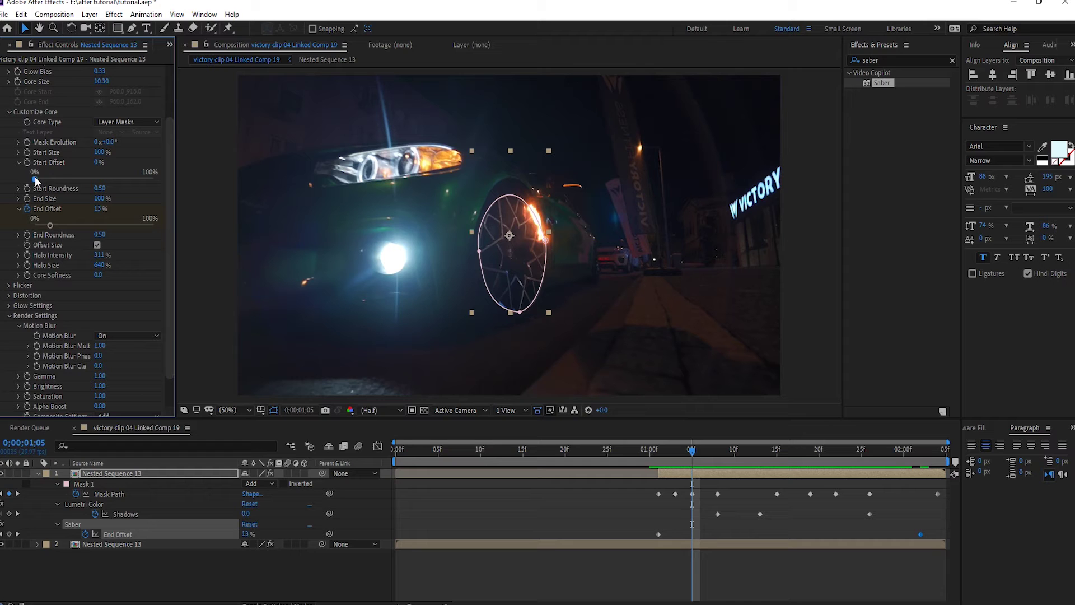
{"action": "left_click_drag", "start_coordinate": [692, 455], "coordinate": [661, 463]}
{"action": "key", "text": "alt+bracketleft"}
{"action": "key", "text": "Page_Down"}
{"action": "key", "text": "Page_Down"}
{"action": "key", "text": "Page_Down"}
{"action": "key", "text": "Page_Down"}
{"action": "key", "text": "Page_Down"}
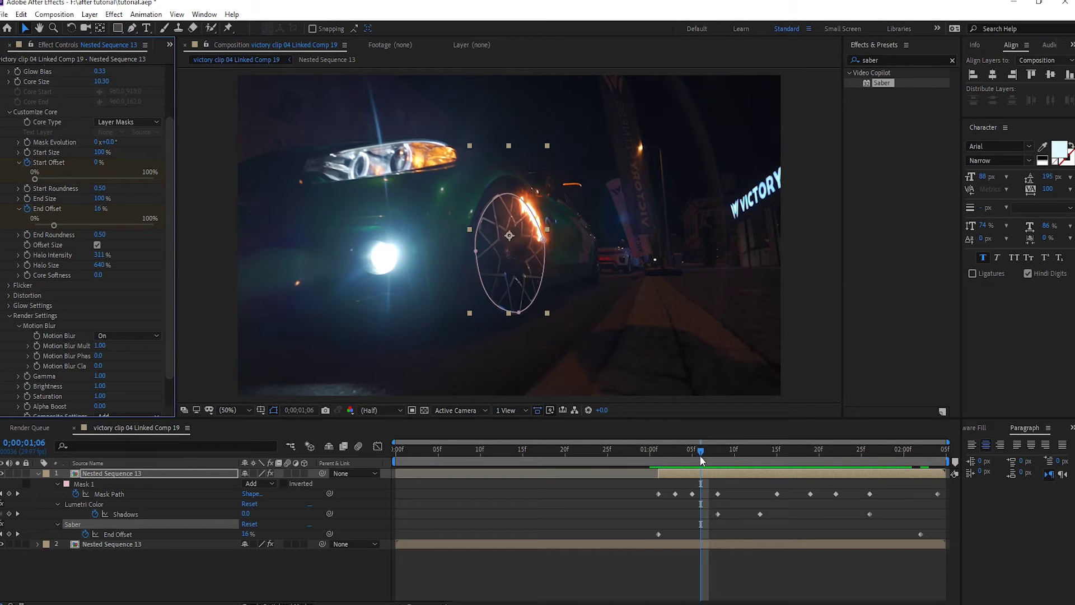
{"action": "left_click", "coordinate": [708, 472]}
{"action": "key", "text": "u"}
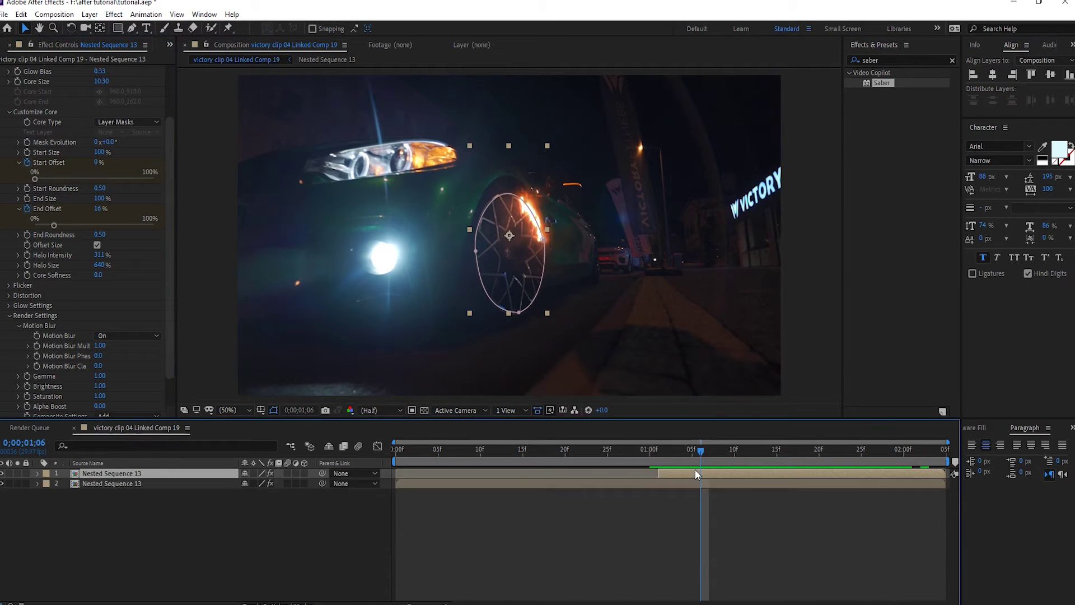
{"action": "key", "text": "u"}
{"action": "key", "text": "u"}
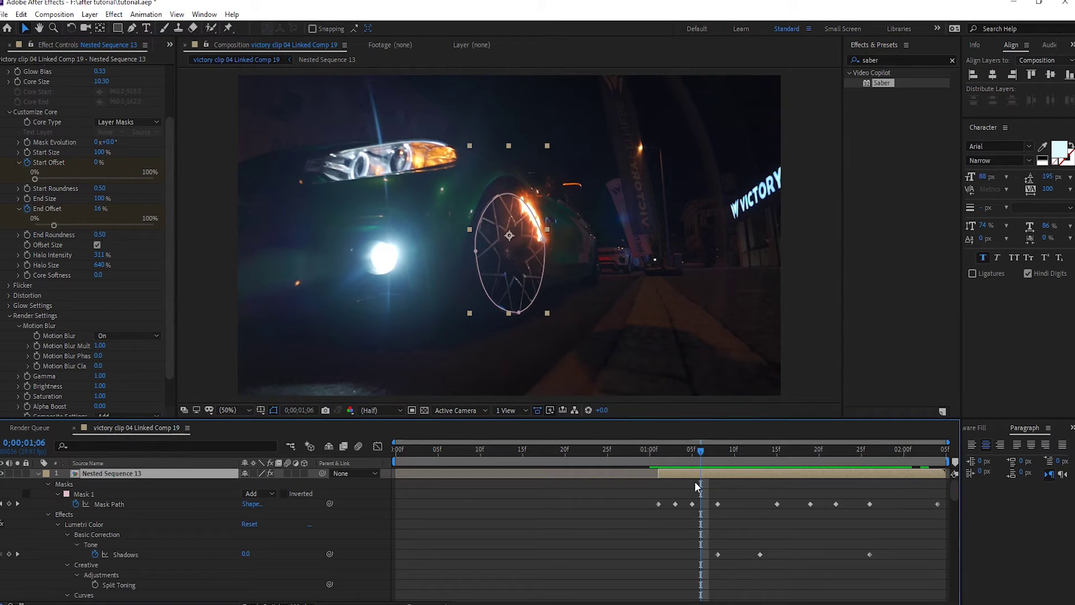
- Move the End Offset's 100% keyframe earlier so the ring finishes drawing sooner
{"action": "left_click", "coordinate": [47, 485]}
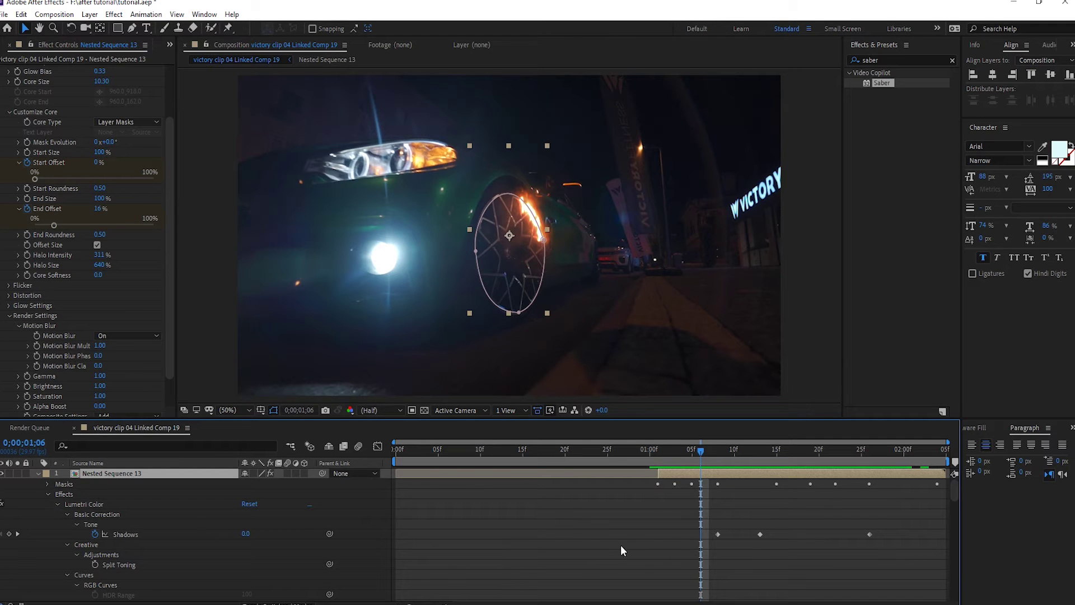
{"action": "left_click_drag", "start_coordinate": [950, 488], "coordinate": [957, 539]}
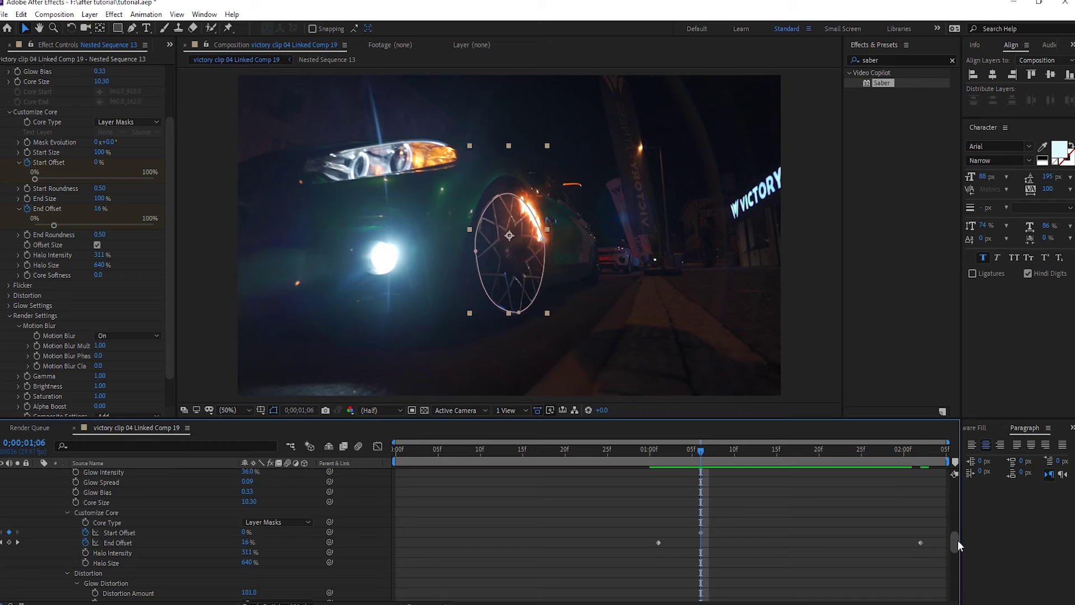
{"action": "left_click", "coordinate": [700, 531]}
{"action": "left_click", "coordinate": [664, 551]}
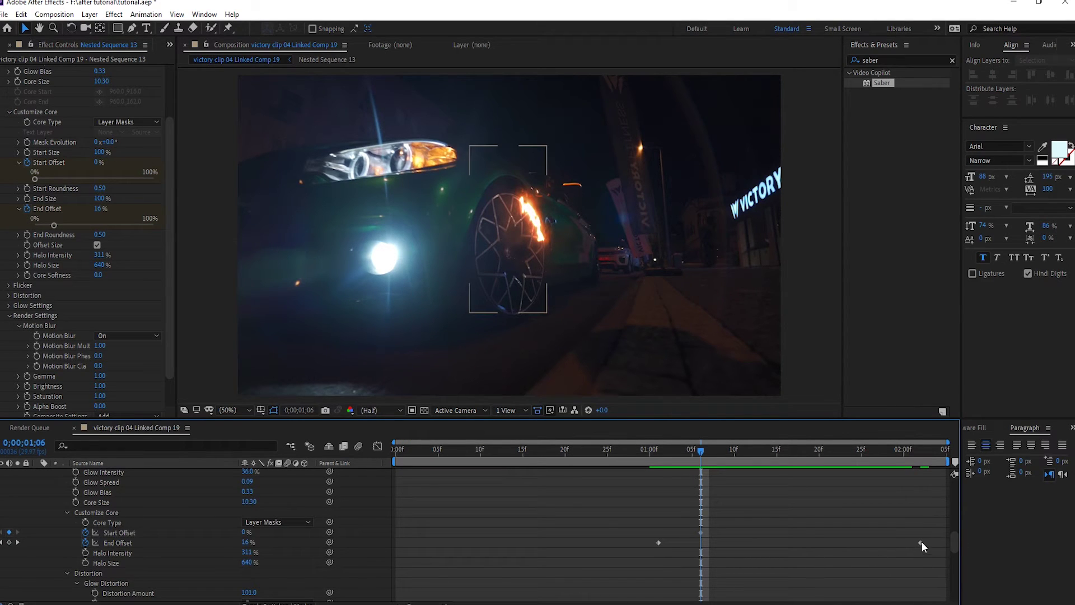
{"action": "left_click_drag", "start_coordinate": [922, 542], "coordinate": [878, 544]}
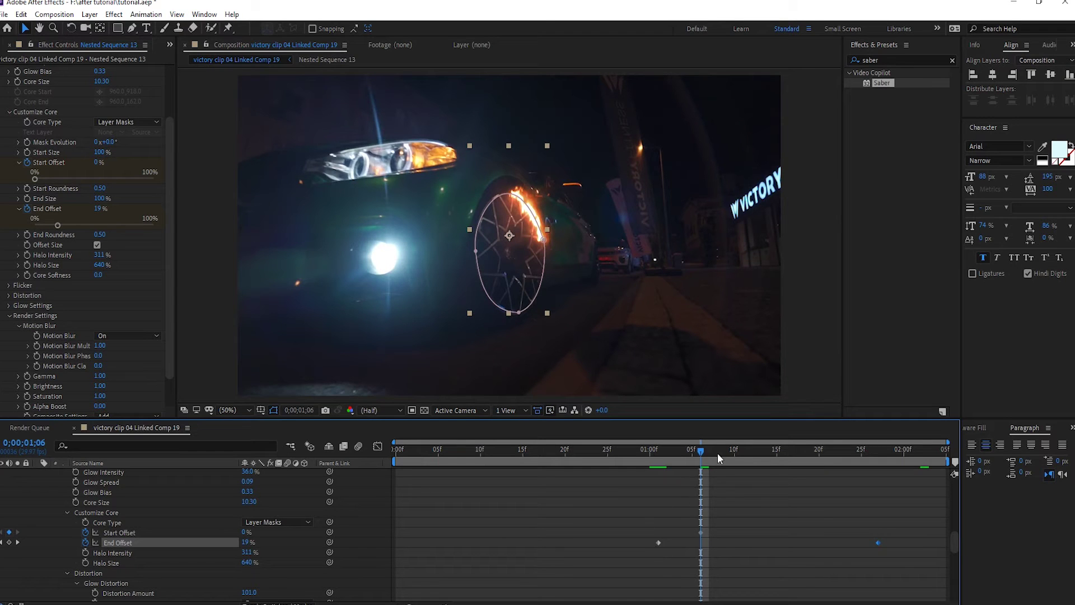
{"action": "left_click_drag", "start_coordinate": [704, 457], "coordinate": [926, 462]}
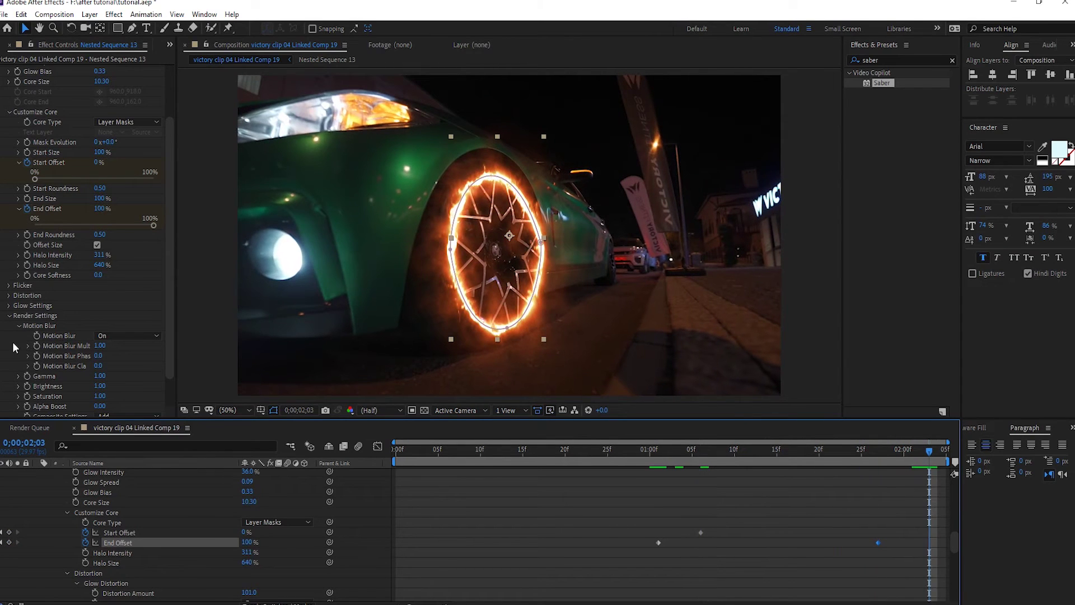
- Keyframe Start Offset up to full so the ring retracts away by the end, then preview
{"action": "left_click_drag", "start_coordinate": [35, 180], "coordinate": [170, 183]}
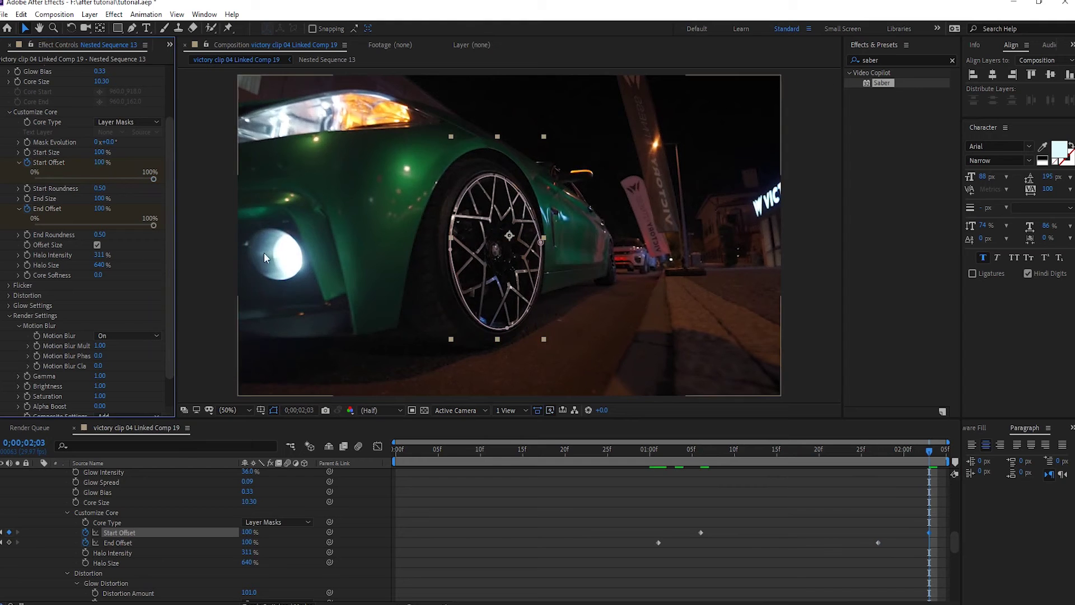
{"action": "left_click_drag", "start_coordinate": [839, 452], "coordinate": [612, 455]}
{"action": "key", "text": "space"}
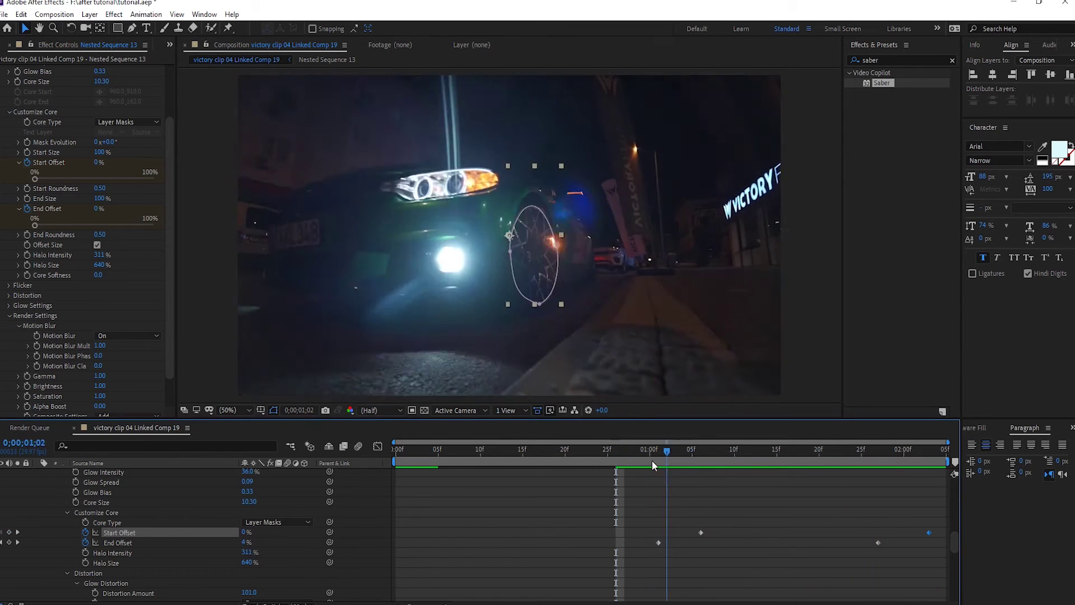
{"action": "left_click", "coordinate": [624, 463]}
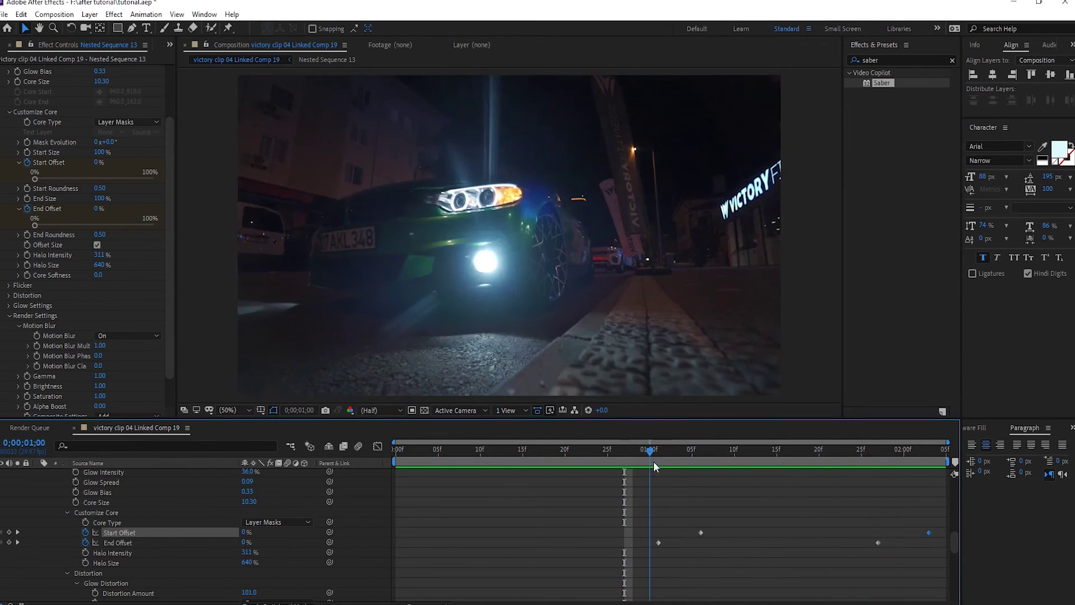
{"action": "left_click", "coordinate": [653, 463]}
- Retime the keyframes: start the retraction later and finish the draw even sooner
{"action": "left_click", "coordinate": [784, 463]}
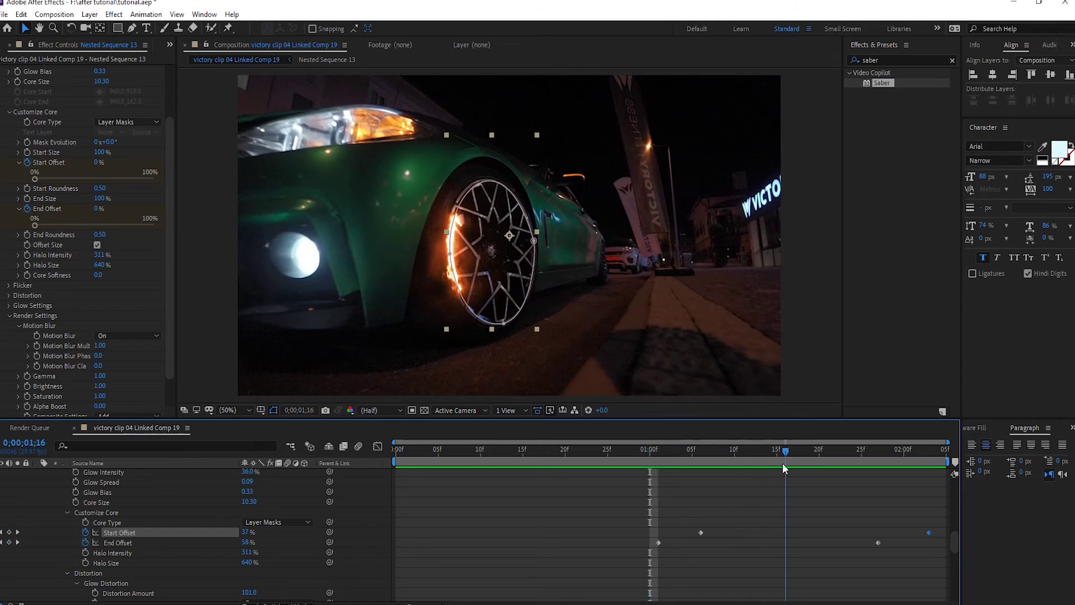
{"action": "left_click_drag", "start_coordinate": [933, 513], "coordinate": [698, 533]}
{"action": "left_click", "coordinate": [689, 534]}
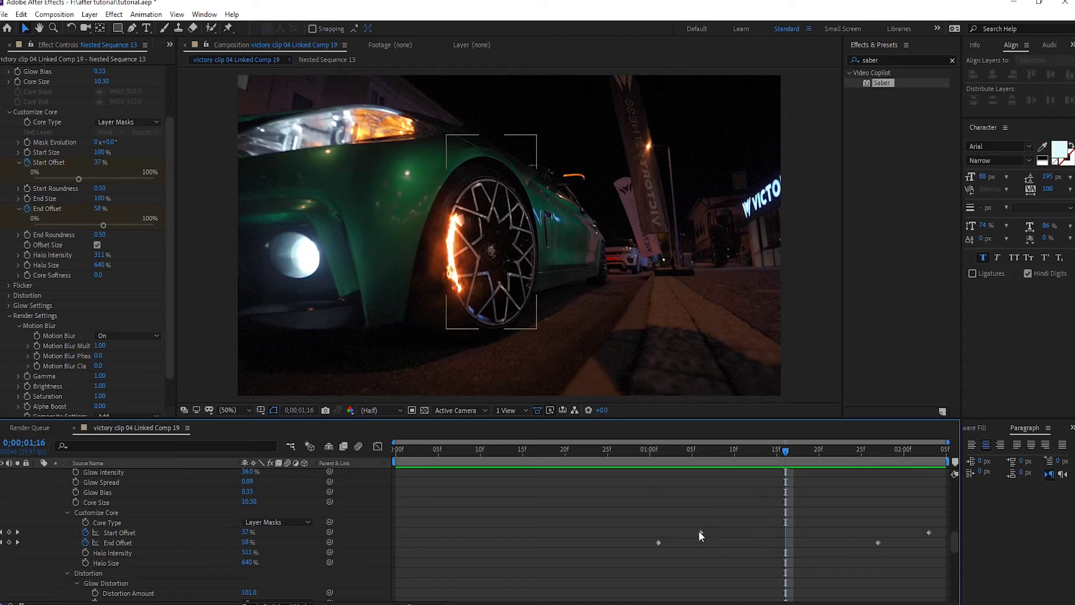
{"action": "left_click_drag", "start_coordinate": [701, 532], "coordinate": [760, 532]}
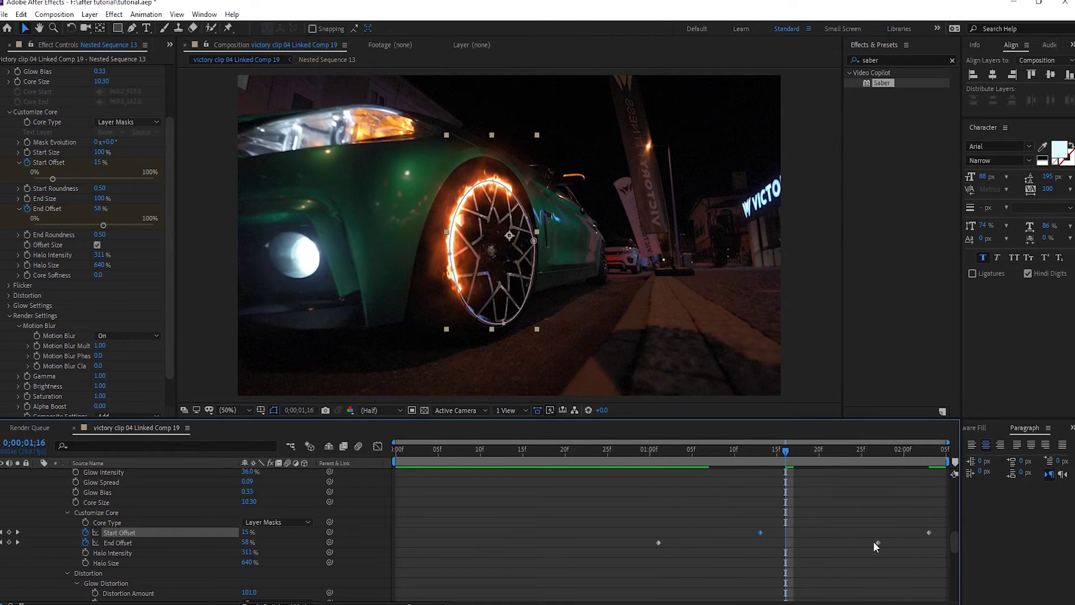
{"action": "left_click_drag", "start_coordinate": [877, 542], "coordinate": [832, 546]}
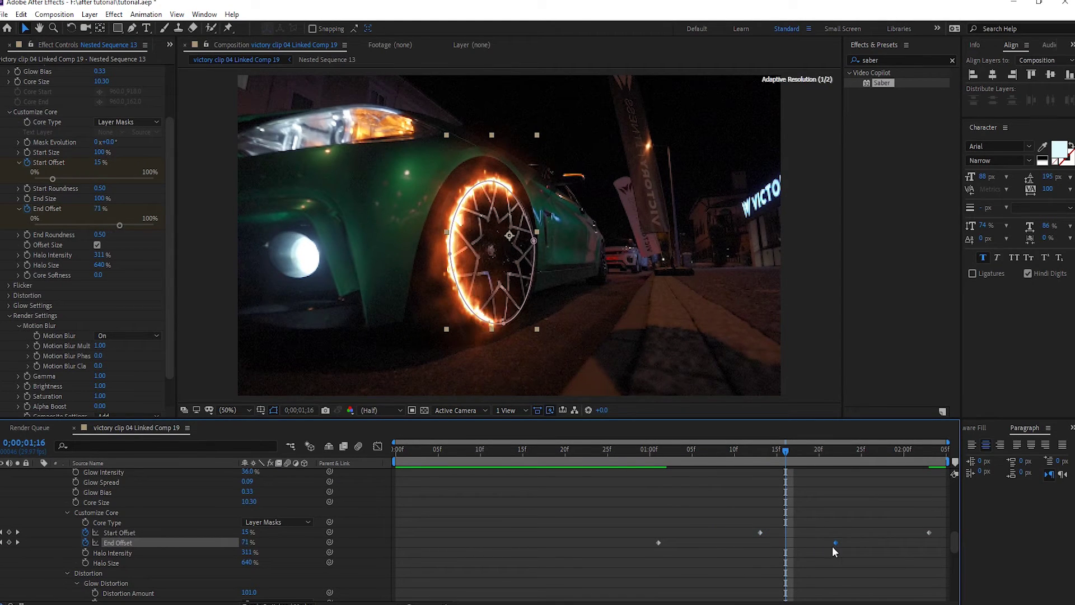
{"action": "left_click_drag", "start_coordinate": [781, 456], "coordinate": [619, 459]}
{"action": "key", "text": "space"}
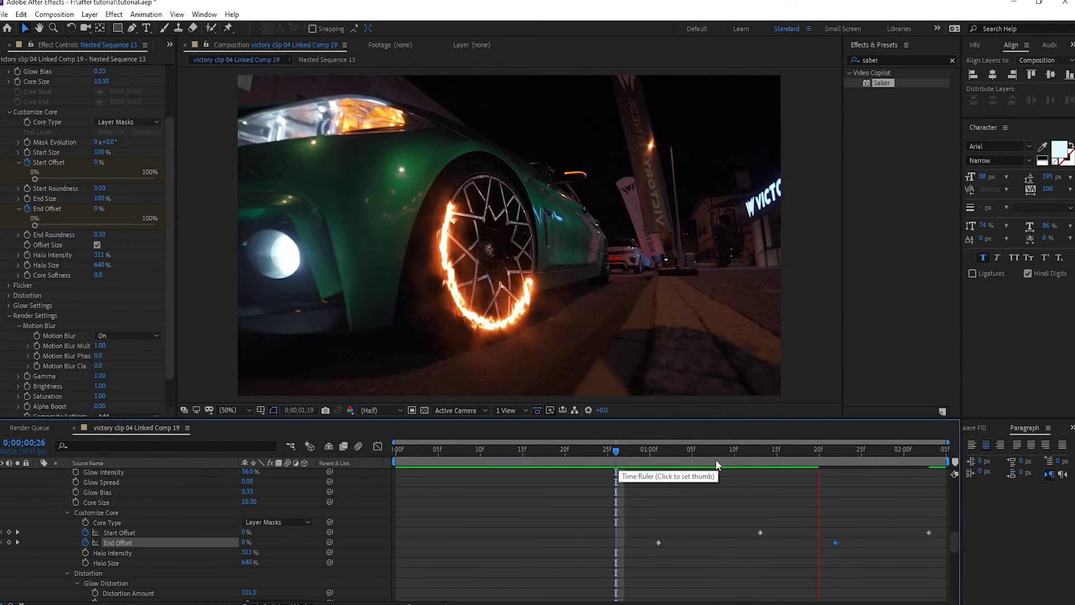
- Preview the fire ring from 0;00;01;02 and select all four Offset keyframes
{"action": "left_click", "coordinate": [627, 466]}
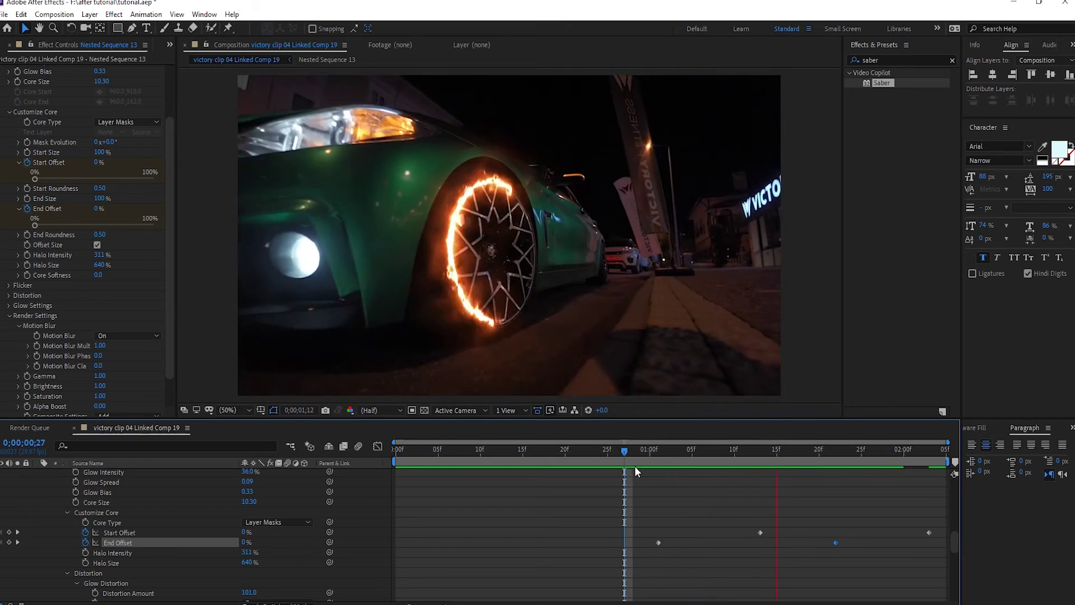
{"action": "left_click", "coordinate": [665, 467]}
{"action": "key", "text": "space"}
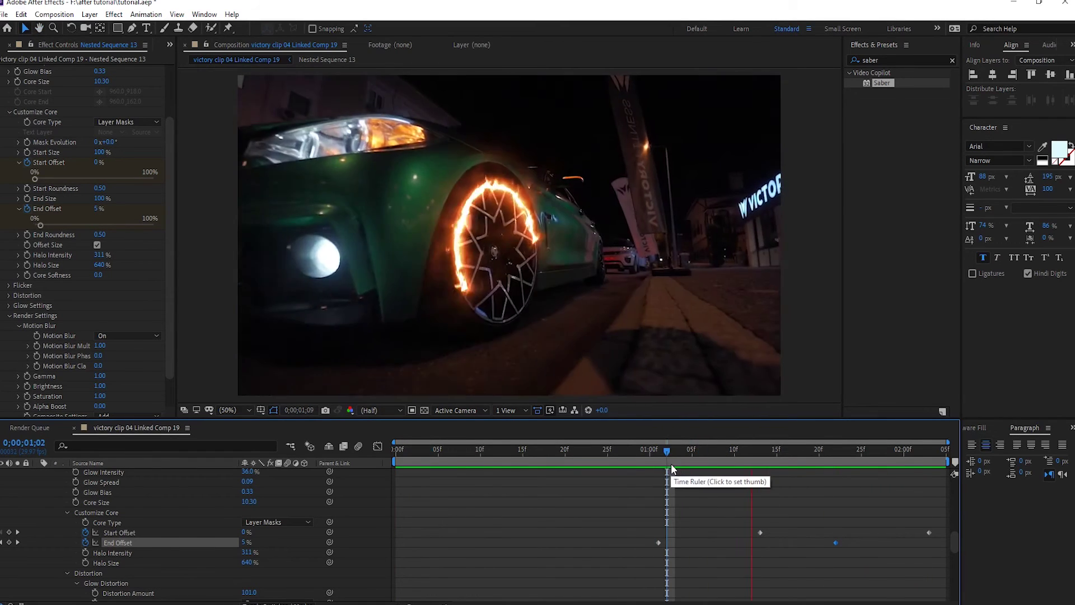
{"action": "key", "text": "space"}
{"action": "left_click", "coordinate": [666, 465]}
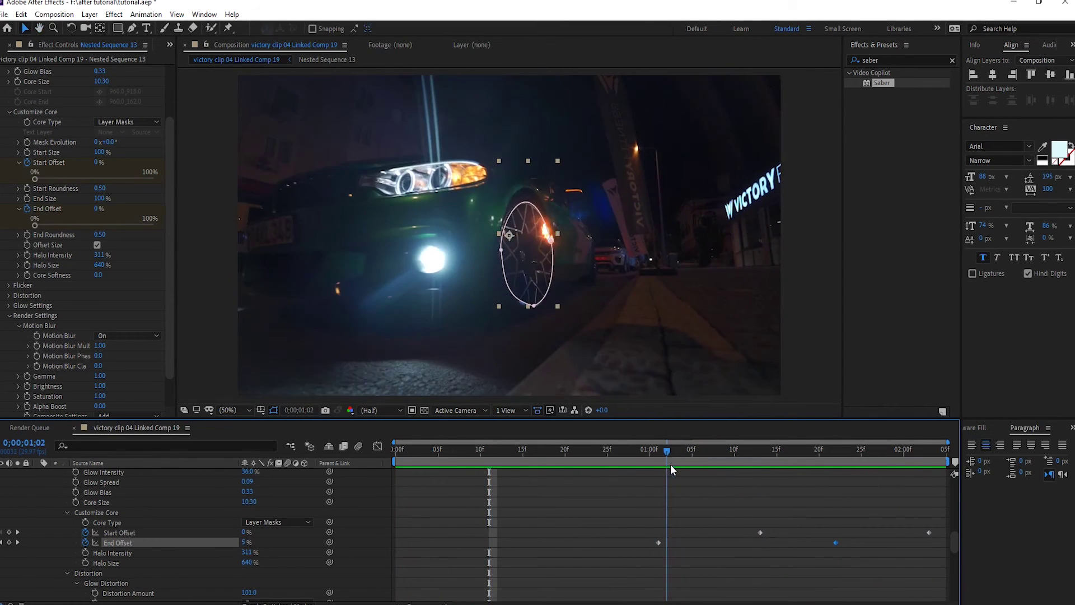
{"action": "left_click_drag", "start_coordinate": [642, 517], "coordinate": [963, 574]}
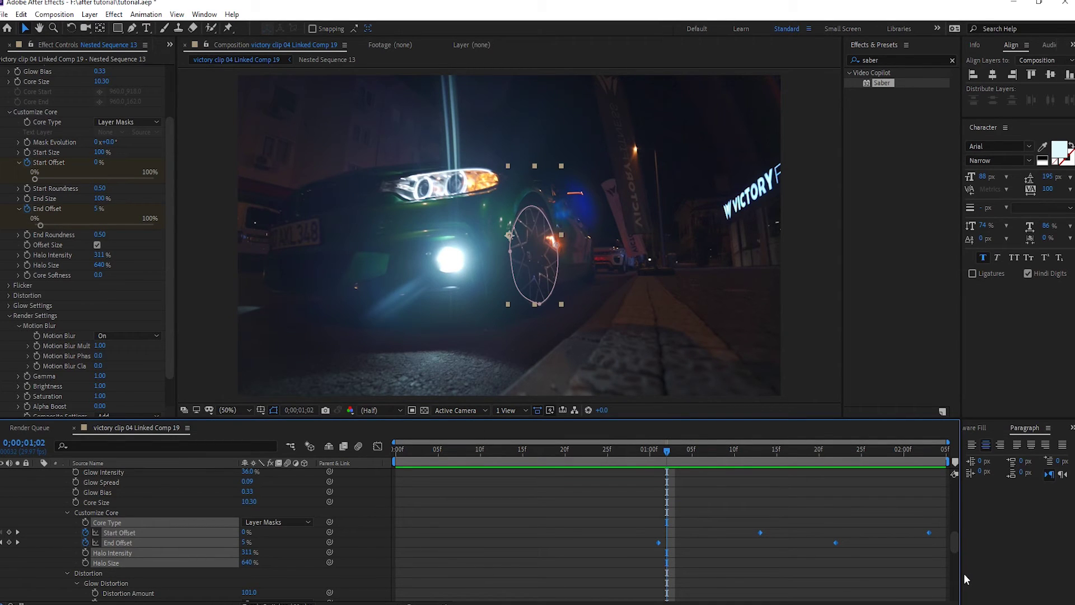
- Apply Easy Ease to the four selected Start and End Offset keyframes
{"action": "left_click", "coordinate": [663, 542]}
{"action": "left_click_drag", "start_coordinate": [632, 503], "coordinate": [938, 572]}
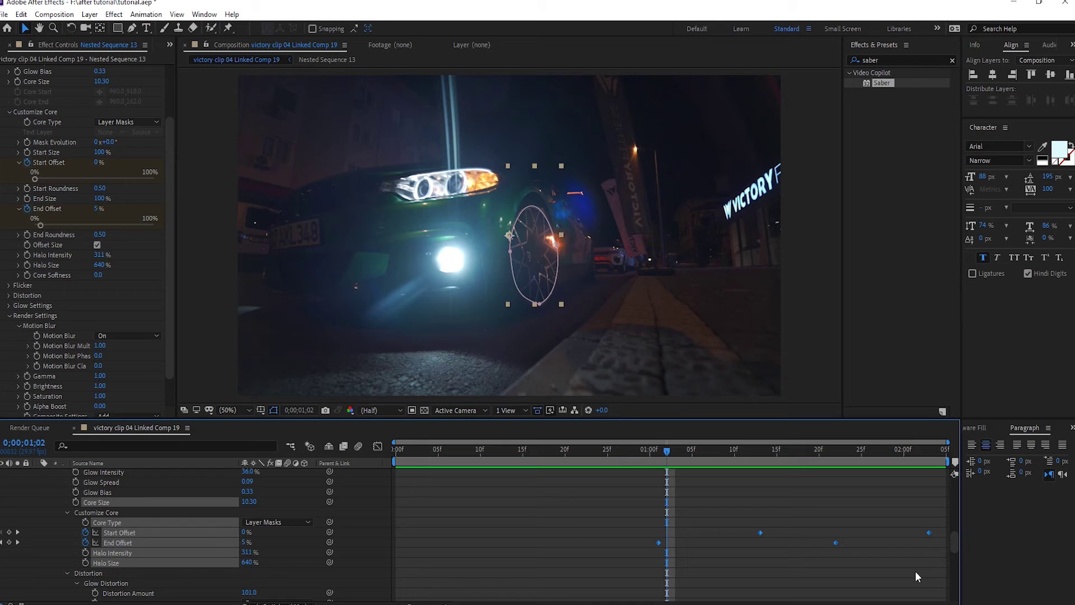
{"action": "right_click", "coordinate": [836, 542]}
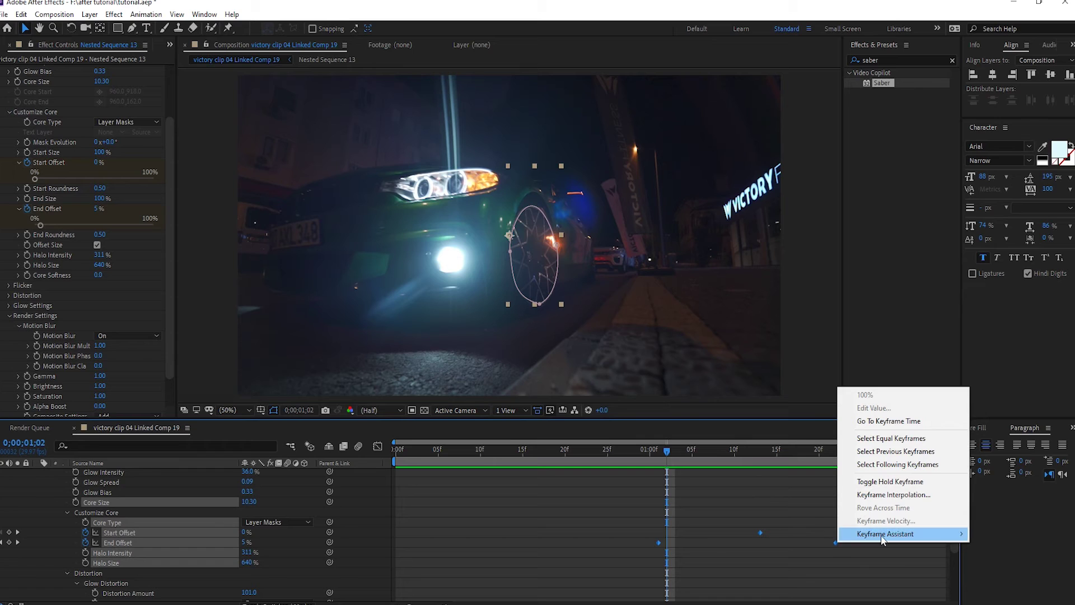
{"action": "mouse_move", "coordinate": [899, 534]}
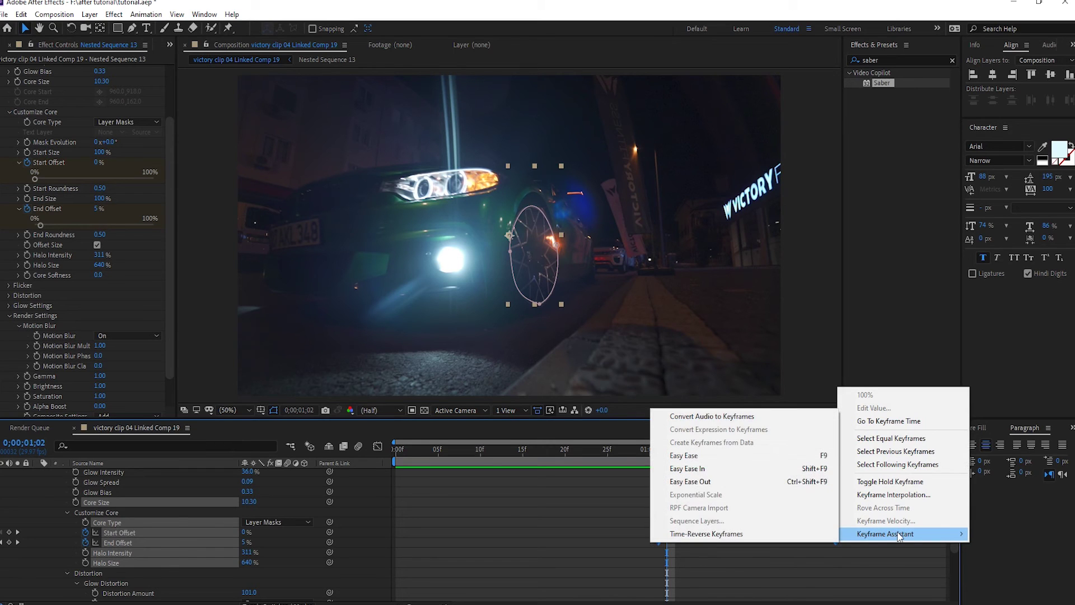
{"action": "left_click", "coordinate": [703, 456]}
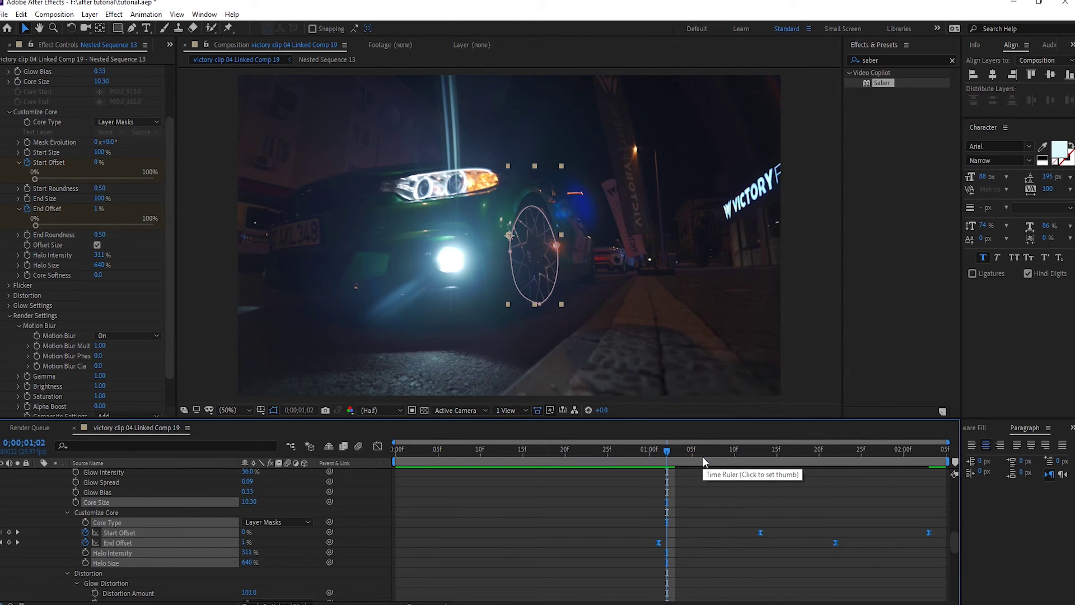
- In the speed graph, raise the end keyframes' influence to steepen the offset curves, then preview
{"action": "left_click", "coordinate": [378, 447]}
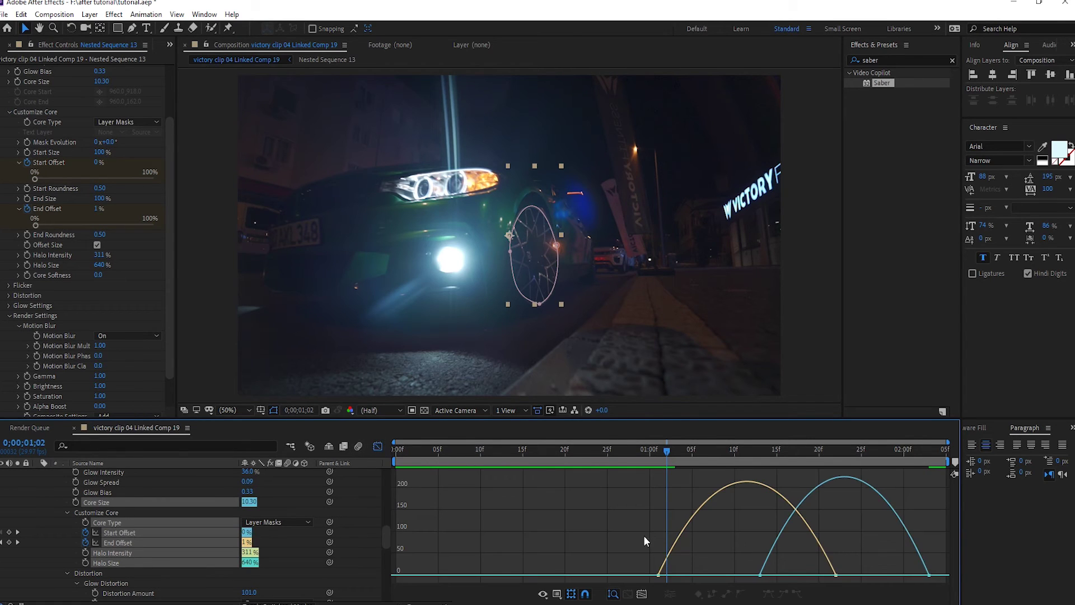
{"action": "left_click_drag", "start_coordinate": [939, 561], "coordinate": [816, 573]}
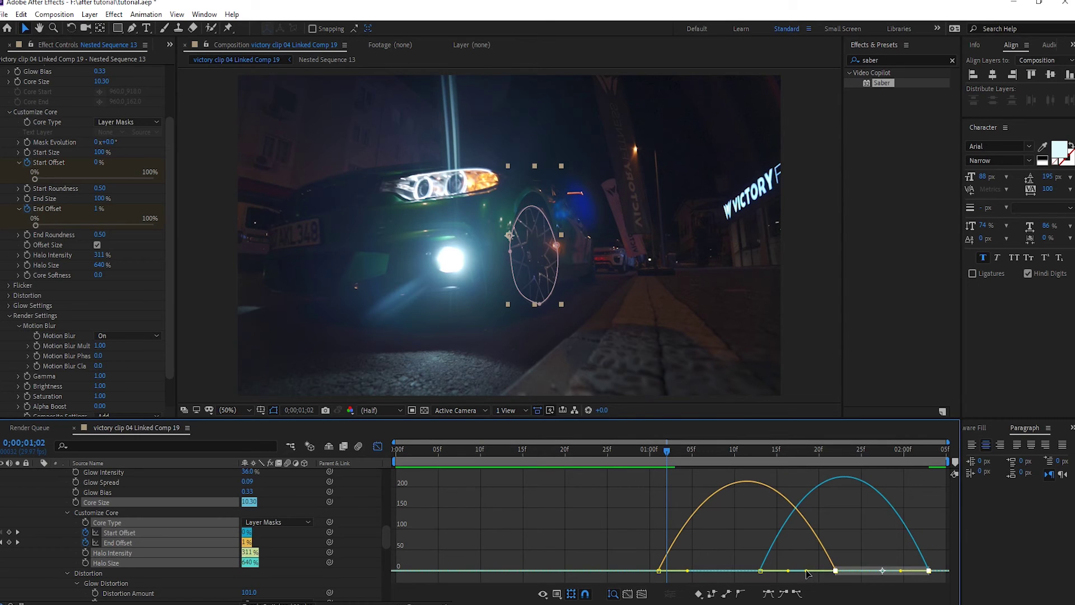
{"action": "left_click_drag", "start_coordinate": [807, 571], "coordinate": [765, 570]}
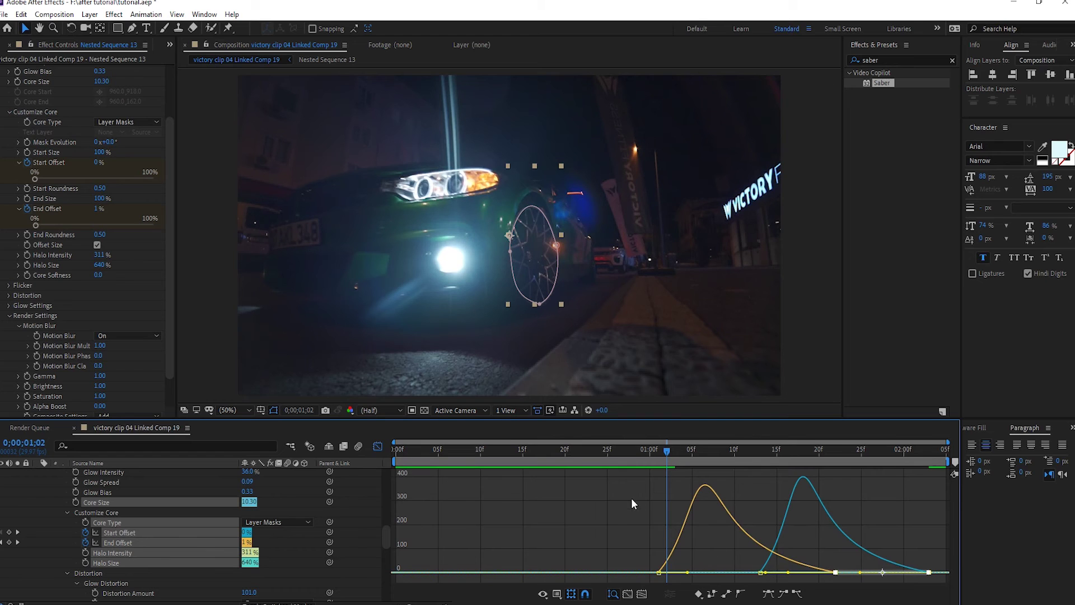
{"action": "left_click", "coordinate": [613, 456]}
{"action": "key", "text": "space"}
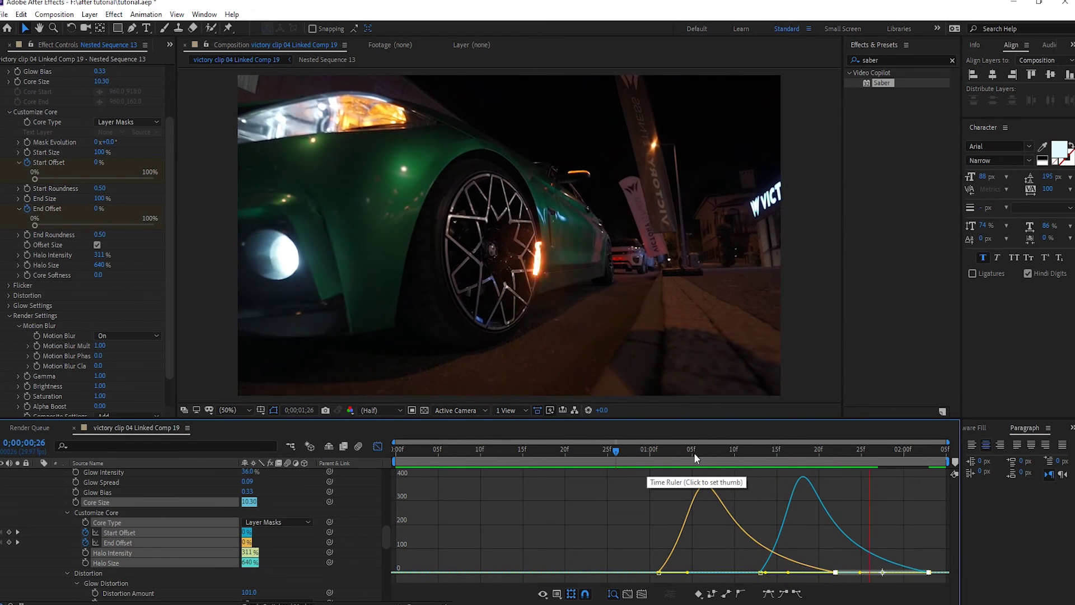
{"action": "left_click", "coordinate": [623, 465]}
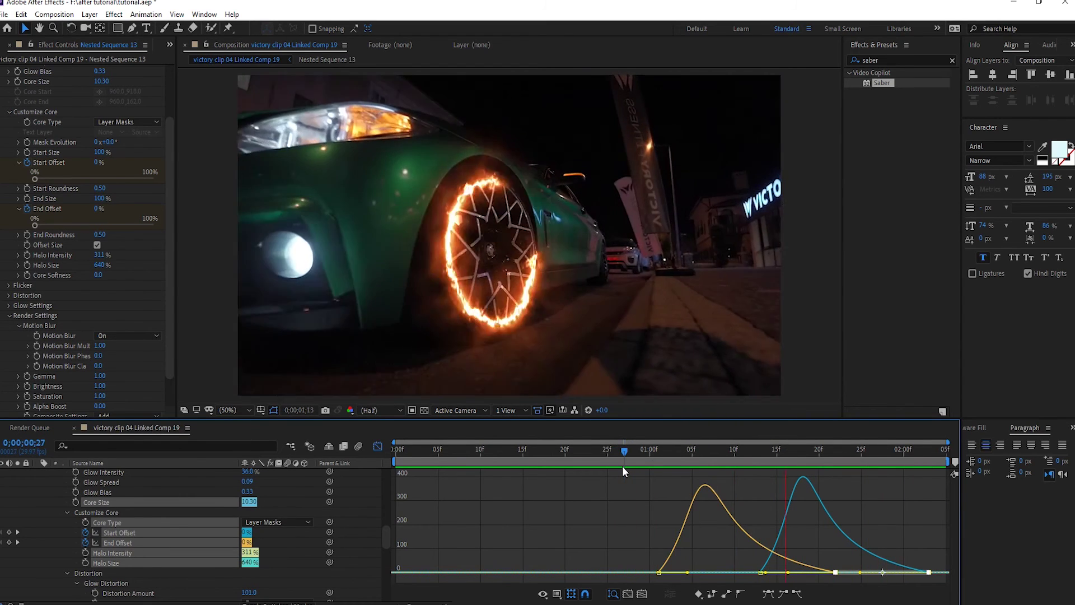
{"action": "left_click", "coordinate": [641, 455]}
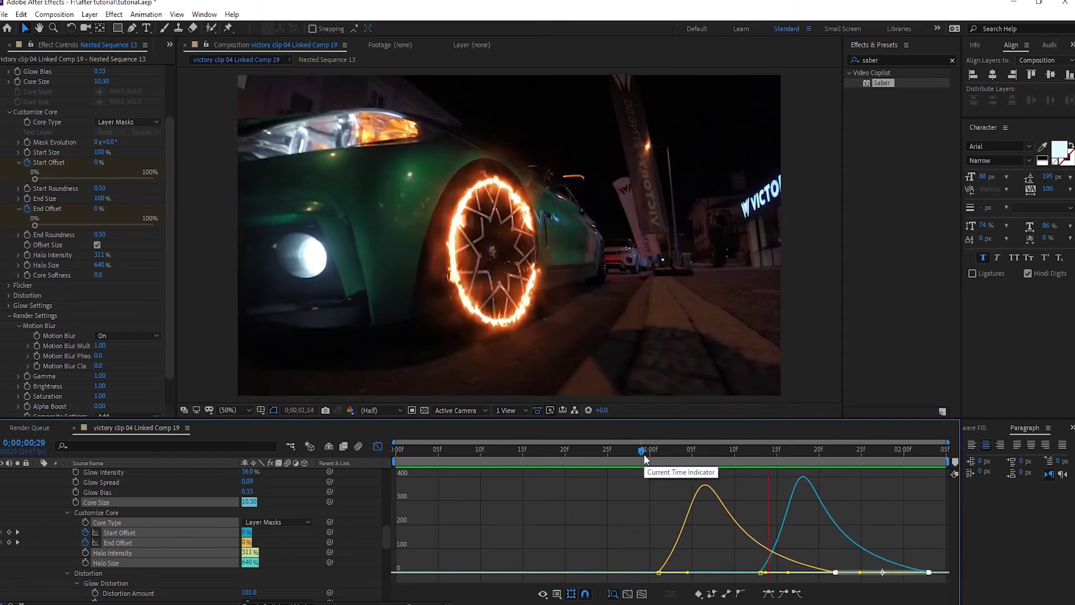
{"action": "left_click", "coordinate": [615, 465]}
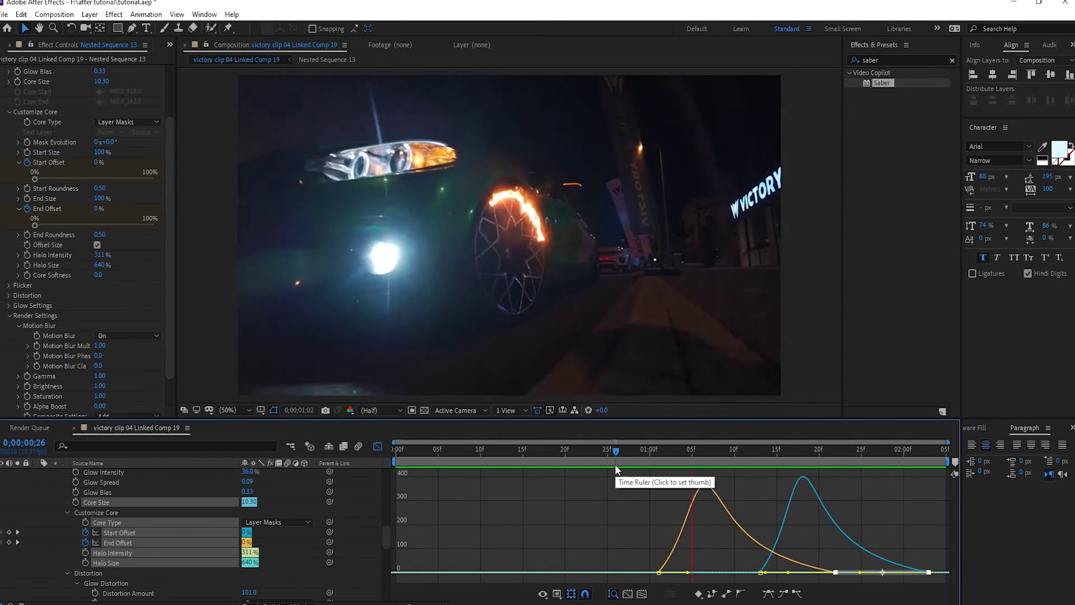
{"action": "left_click", "coordinate": [623, 462]}
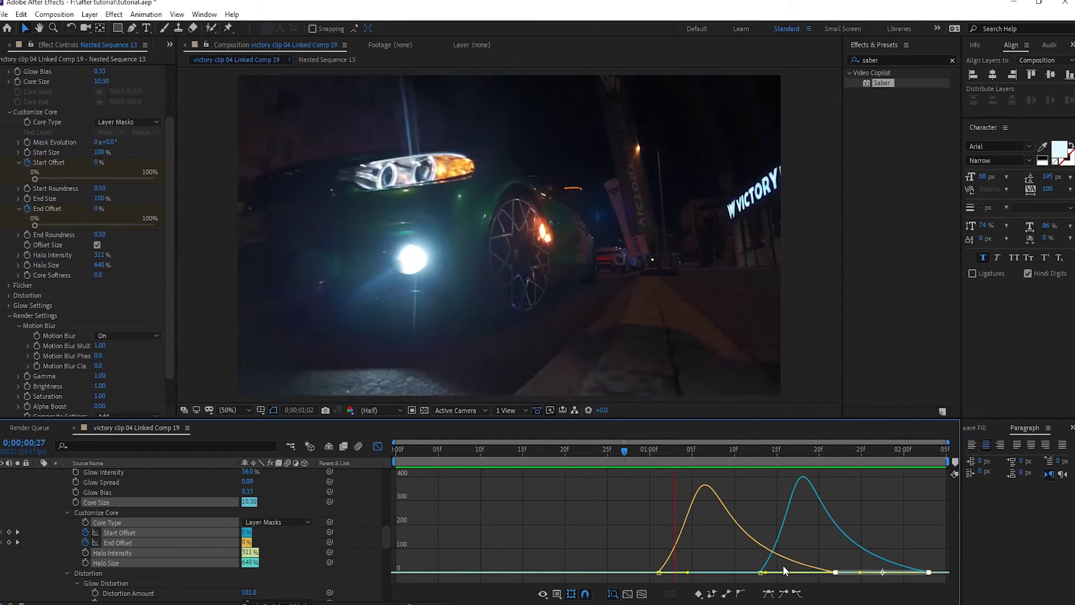
- Refine the Start Offset keyframe influence, undo an overshoot, and preview the sharper ring draw
{"action": "left_click_drag", "start_coordinate": [765, 572], "coordinate": [797, 573]}
{"action": "left_click_drag", "start_coordinate": [942, 549], "coordinate": [799, 570]}
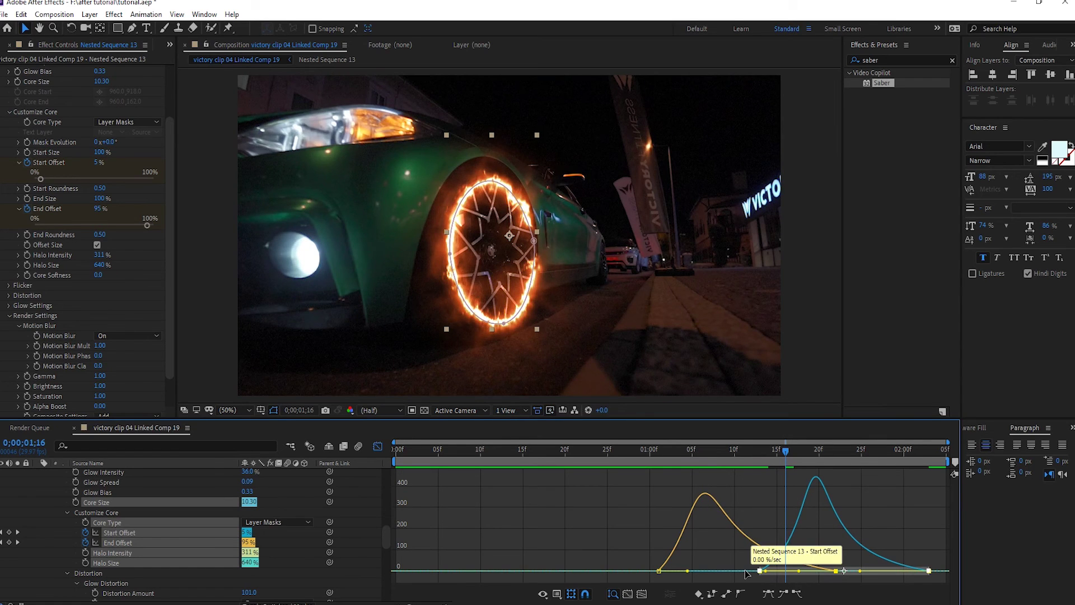
{"action": "key", "text": "ctrl+z"}
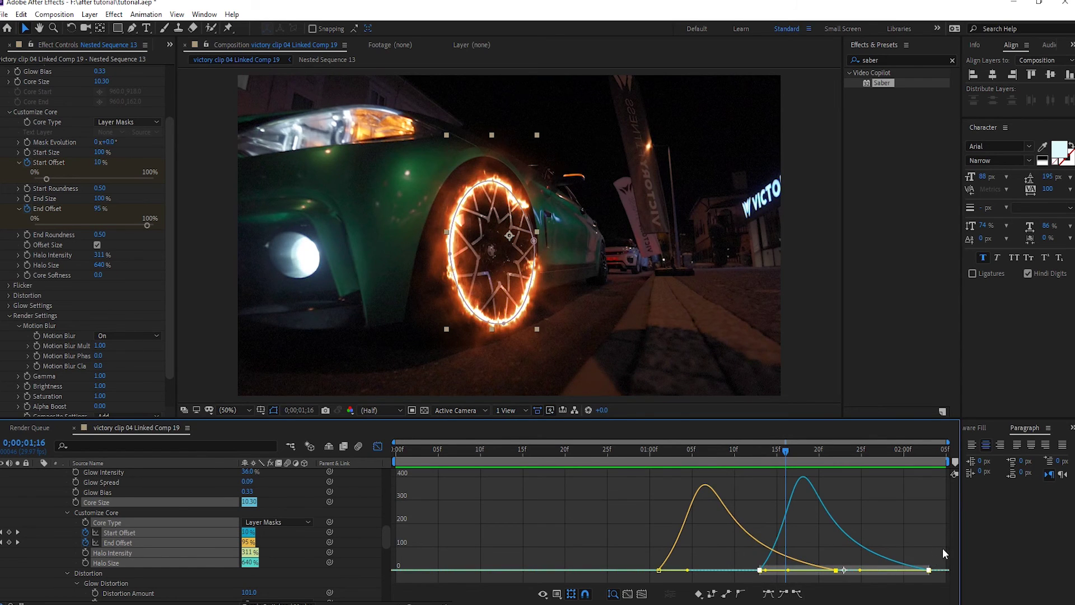
{"action": "left_click_drag", "start_coordinate": [802, 587], "coordinate": [875, 569]}
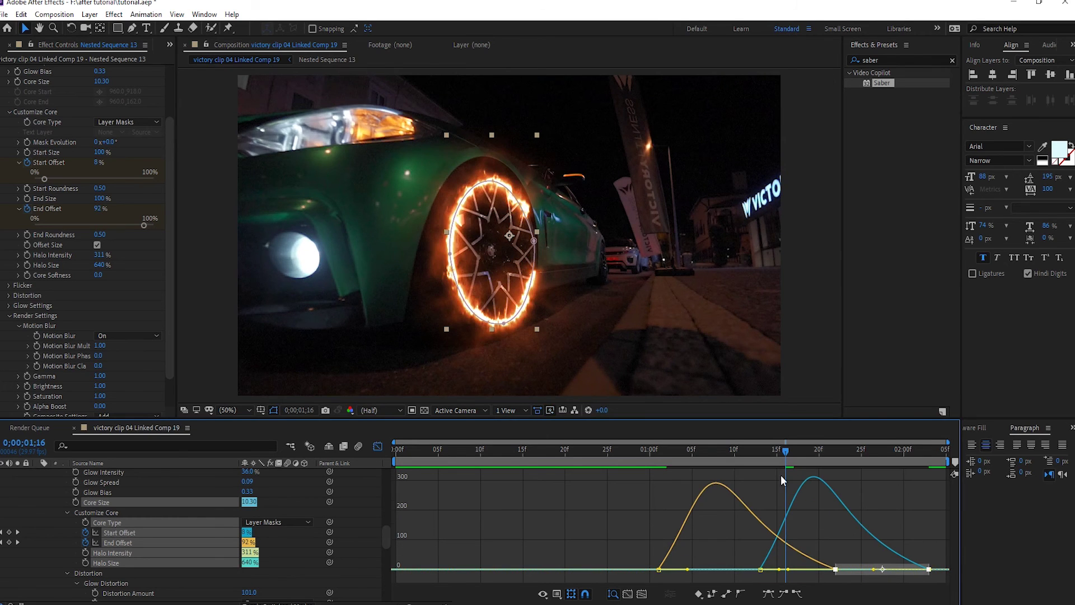
{"action": "left_click", "coordinate": [660, 453]}
{"action": "key", "text": "space"}
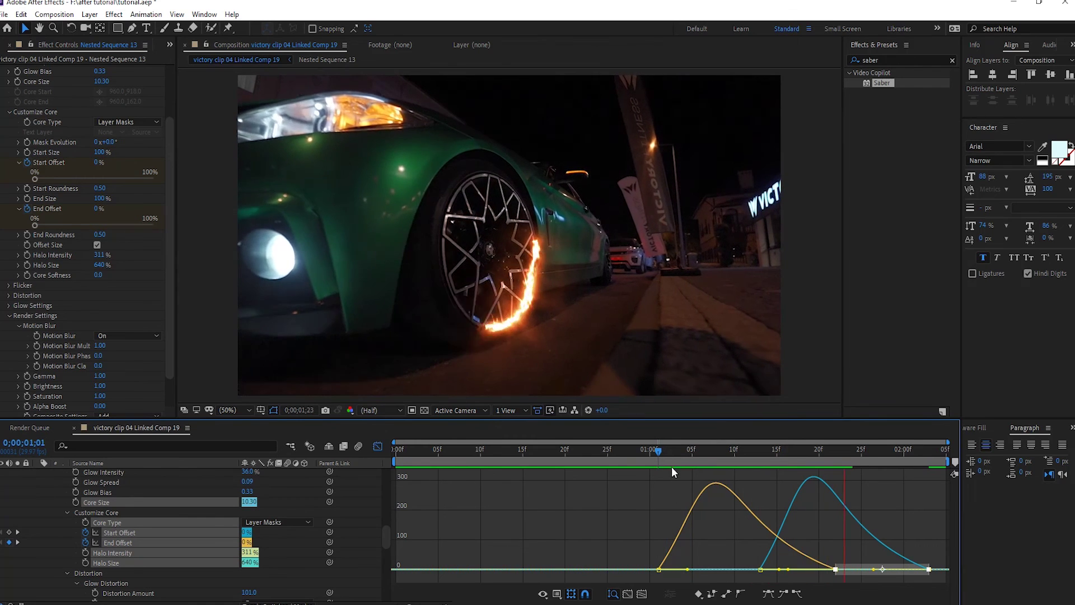
{"action": "left_click", "coordinate": [642, 460]}
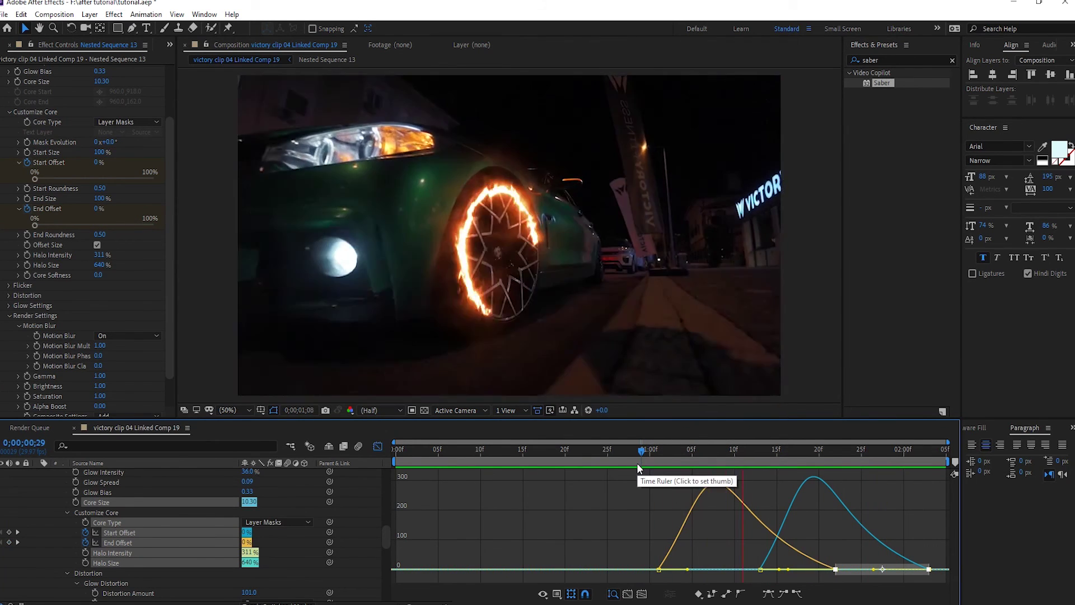
{"action": "left_click", "coordinate": [624, 467]}
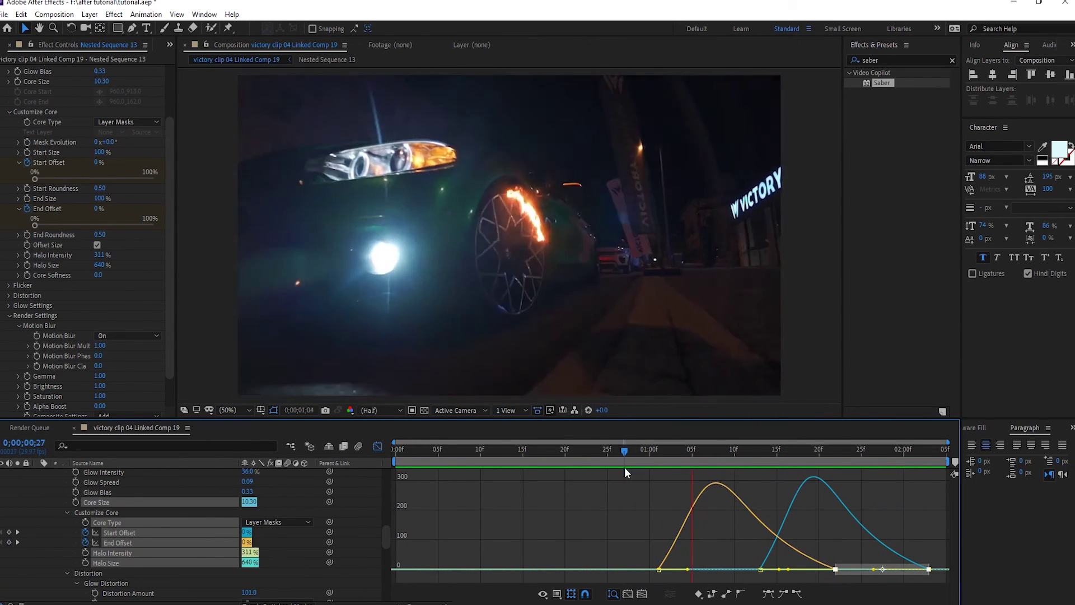
{"action": "left_click", "coordinate": [641, 457]}
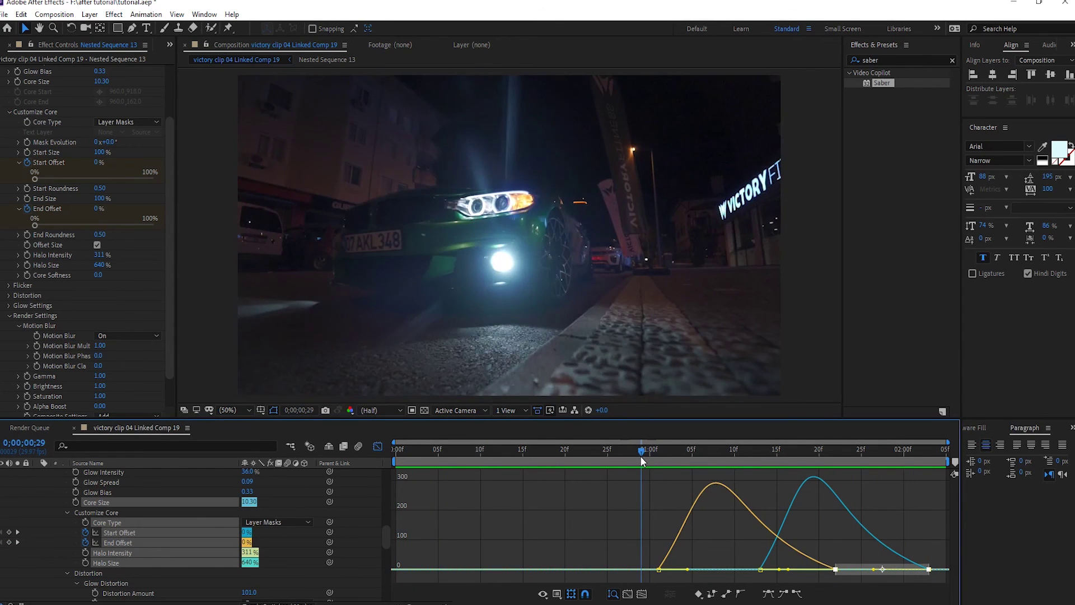
{"action": "key", "text": "space"}
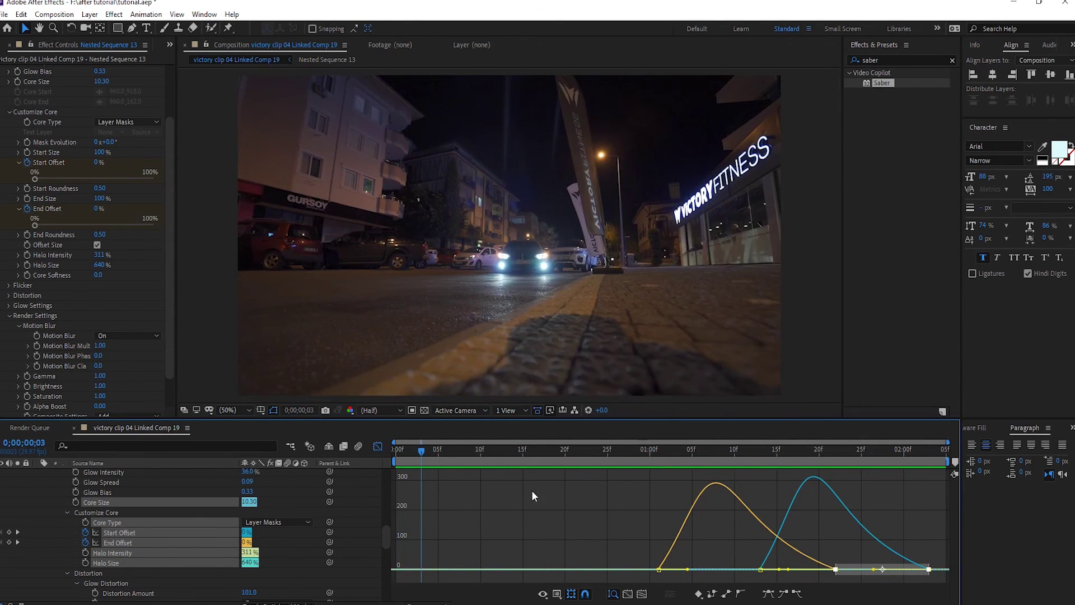
- Leave the graph, collapse both Nested Sequence 13 layers, and scrub the shot to check the ring
{"action": "left_click", "coordinate": [379, 445]}
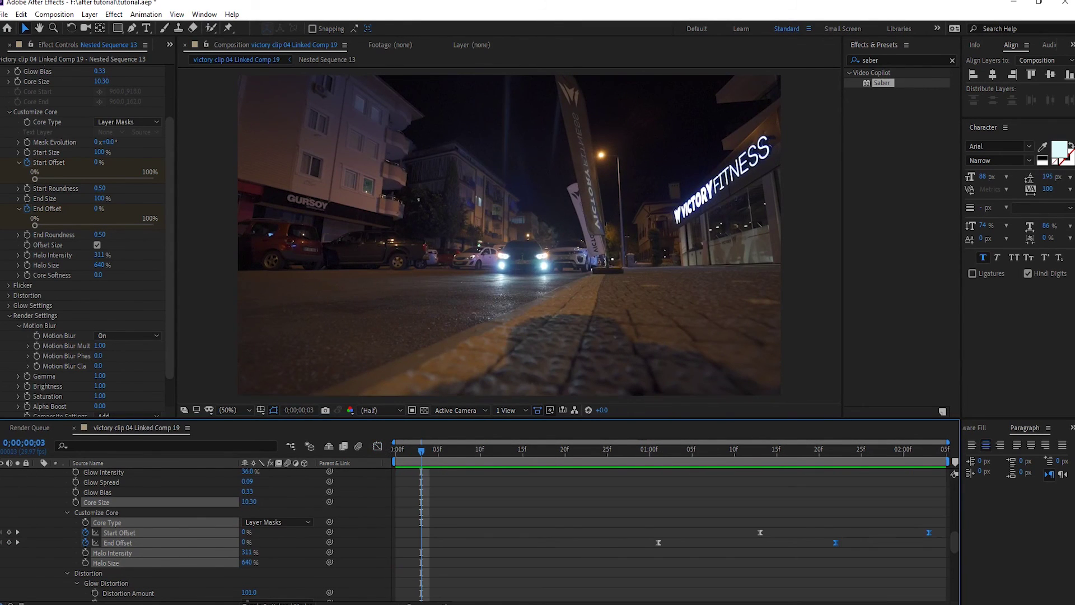
{"action": "scroll", "coordinate": [39, 488], "scroll_direction": "up", "scroll_amount": 5}
{"action": "left_click", "coordinate": [28, 492]}
{"action": "left_click", "coordinate": [37, 473]}
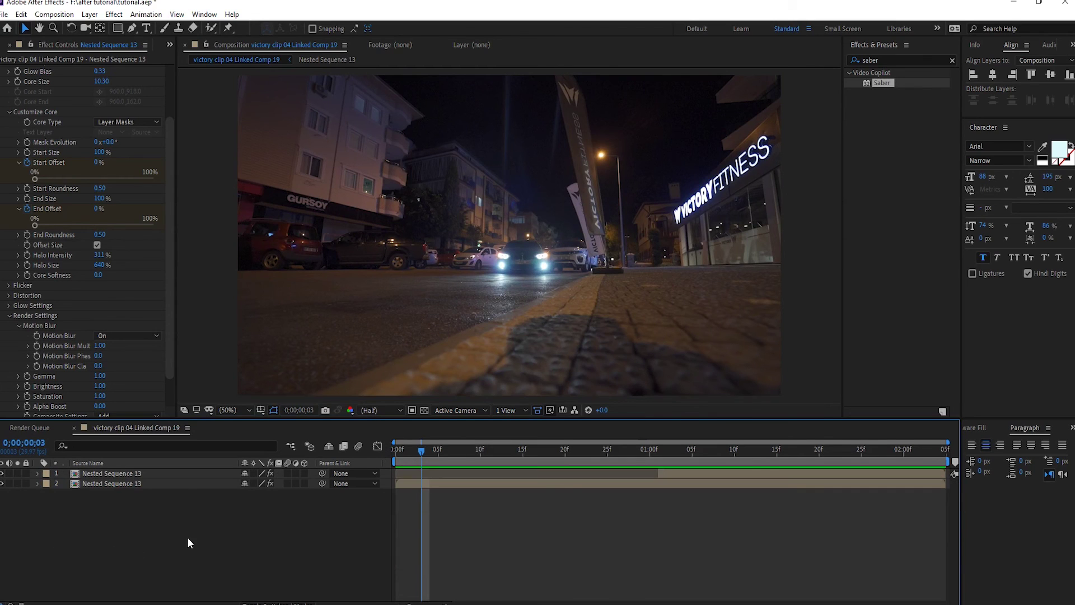
{"action": "left_click", "coordinate": [883, 110]}
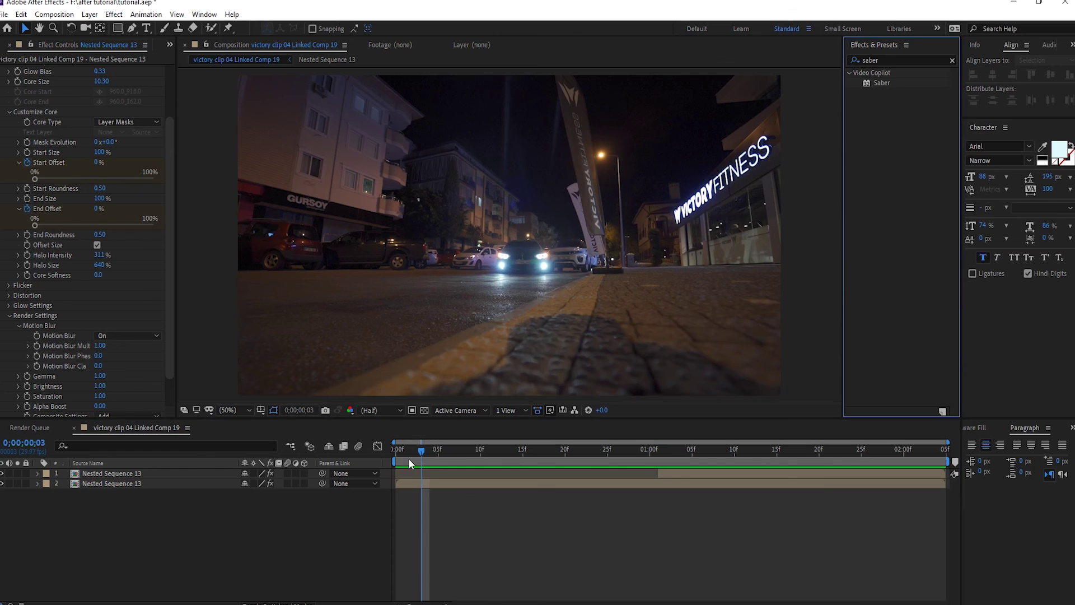
{"action": "left_click_drag", "start_coordinate": [408, 458], "coordinate": [667, 451]}
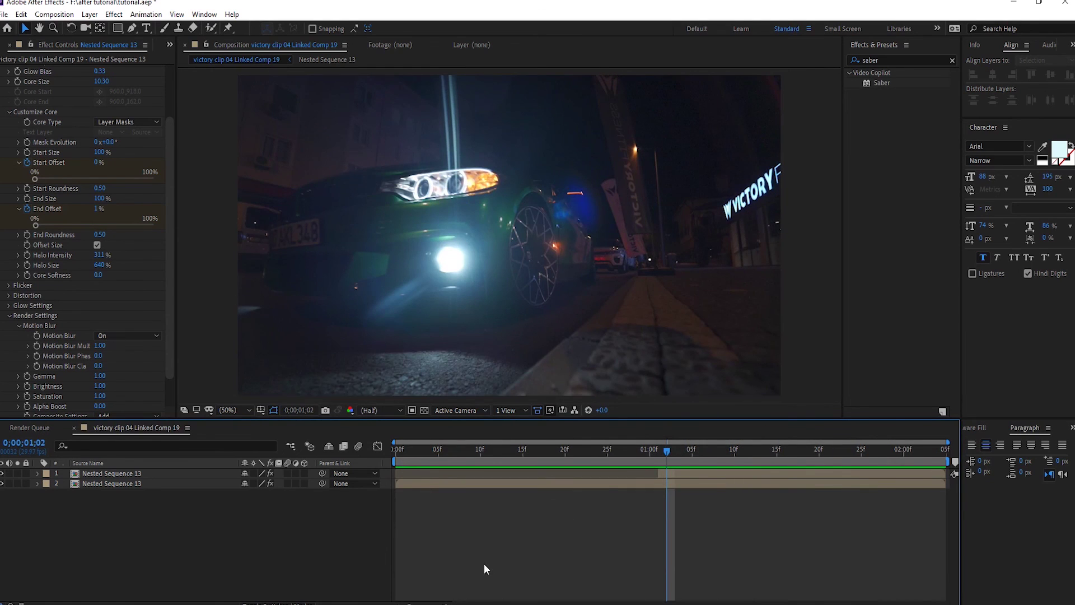
{"action": "key", "text": "alt+Tab"}
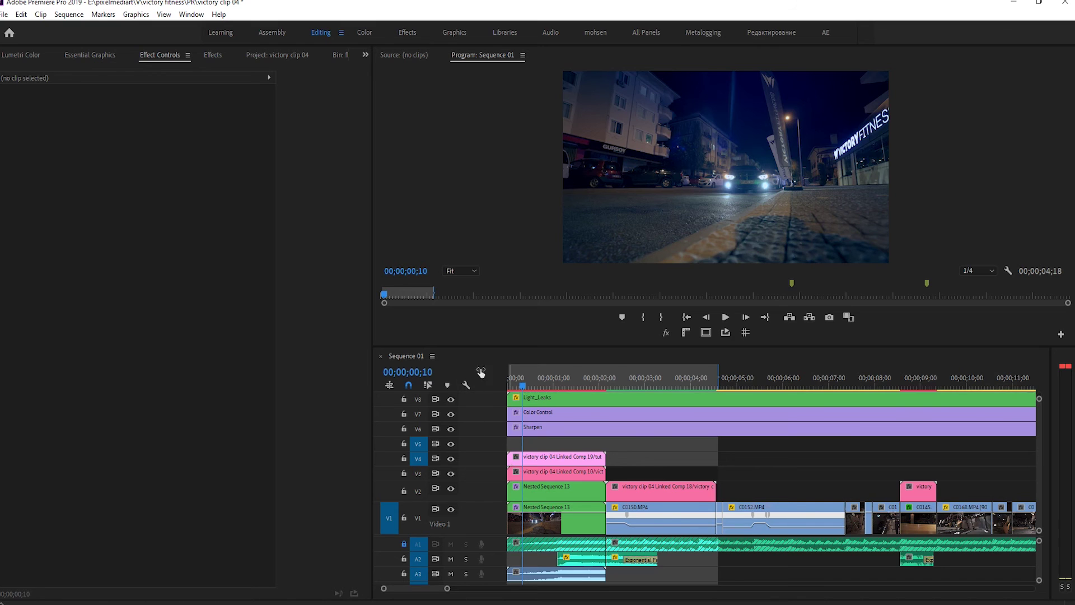
- Jump to the start of Sequence 01 and select the Fire Explosion Sound Effect clip on A2
{"action": "left_click", "coordinate": [506, 388]}
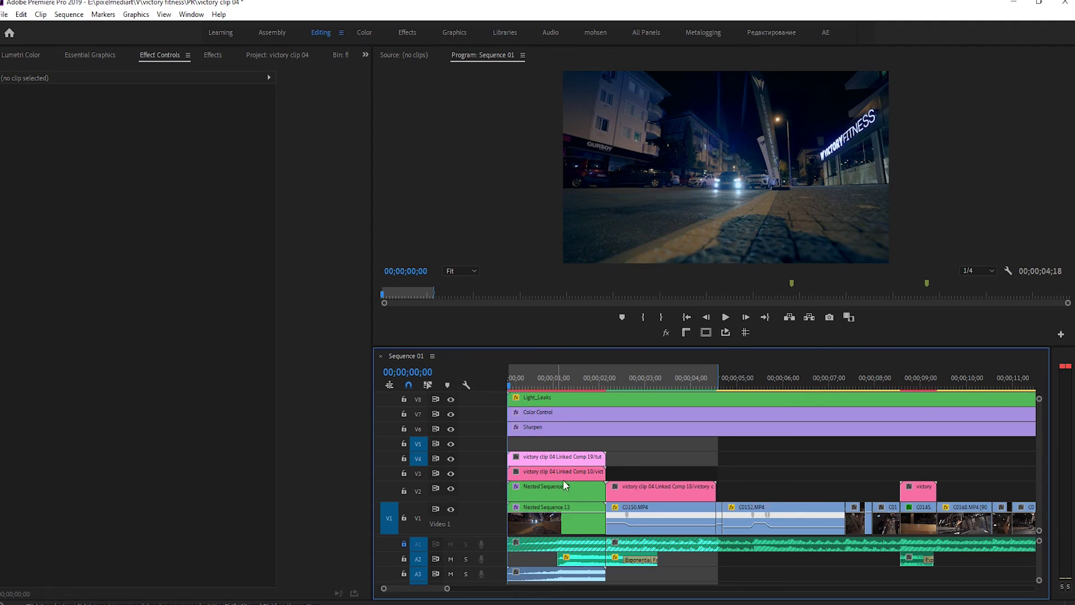
{"action": "left_click", "coordinate": [566, 562]}
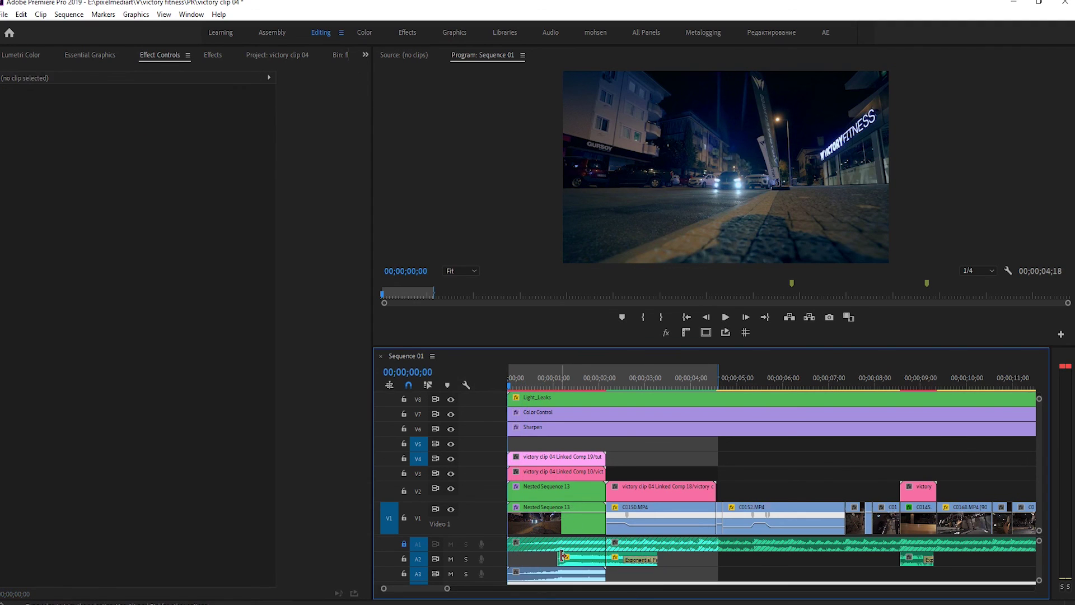